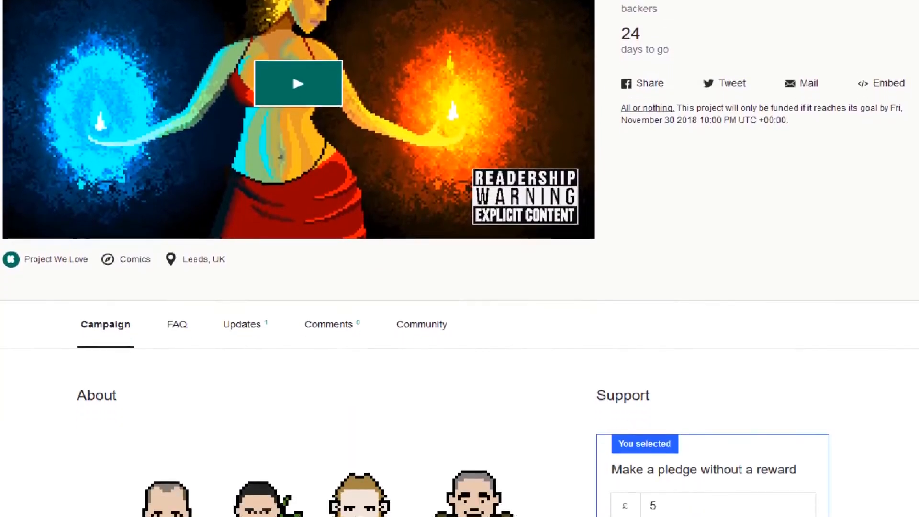
# Step: Examine the Fabled Four campaign page, including its pledge rewards, comic previews and exclusive poster
pyautogui.scroll(-10, 323, 259)
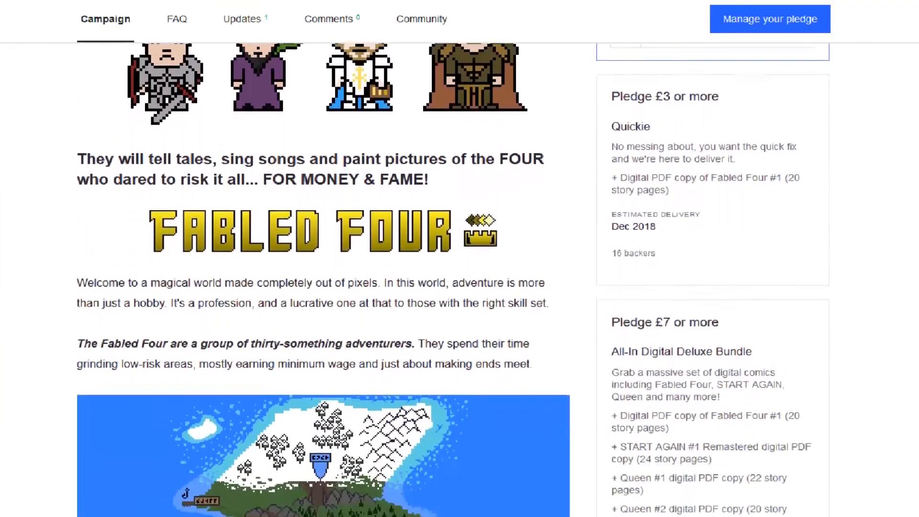
pyautogui.scroll(-10, 323, 259)
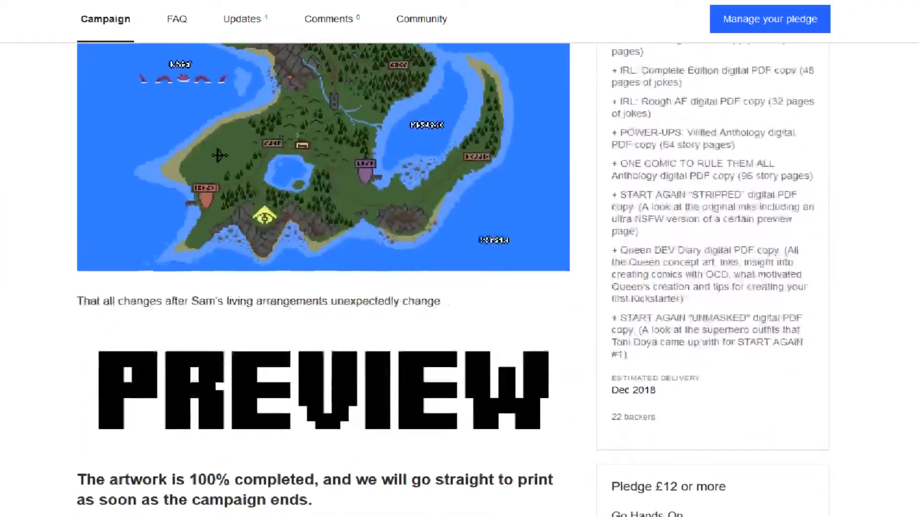
pyautogui.scroll(-10, 322, 258)
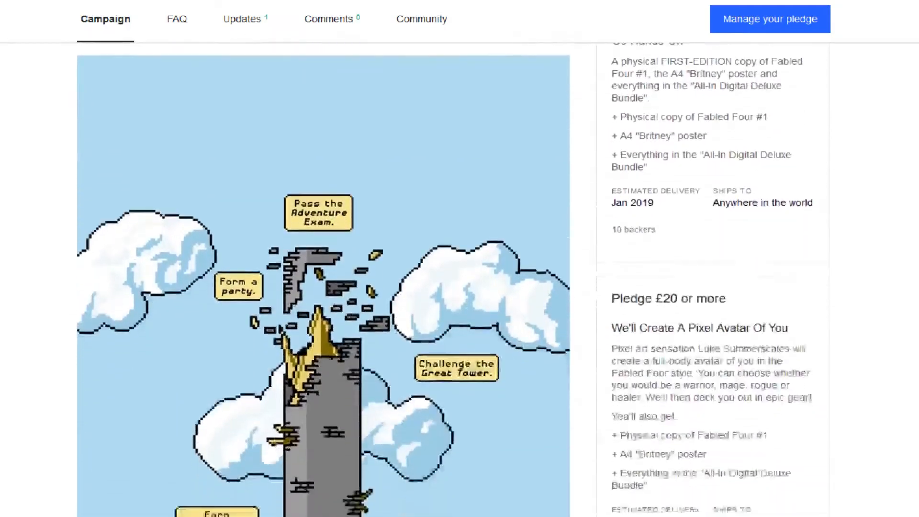
pyautogui.scroll(-10, 323, 258)
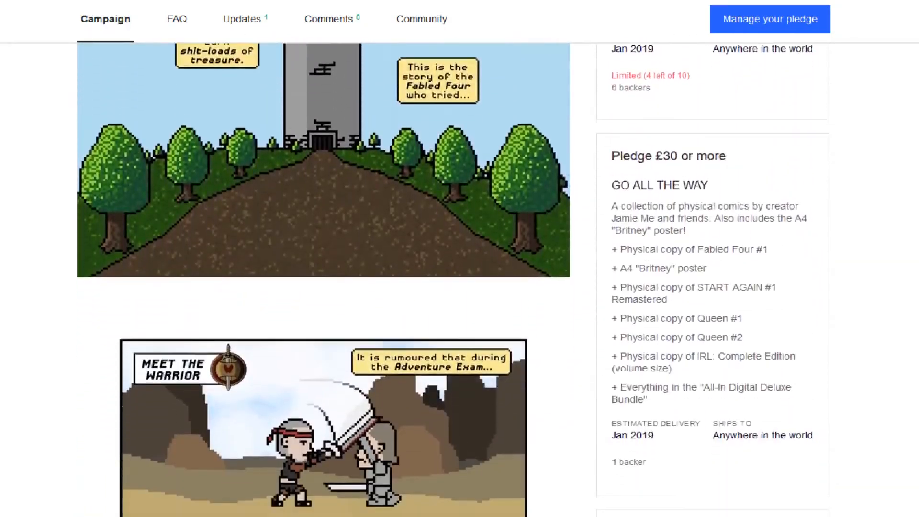
pyautogui.scroll(-10, 323, 258)
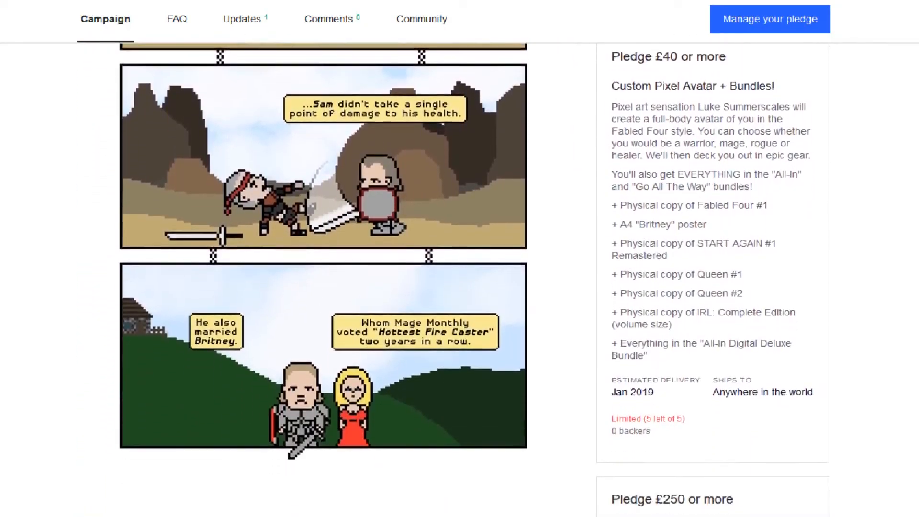
pyautogui.scroll(-10, 323, 258)
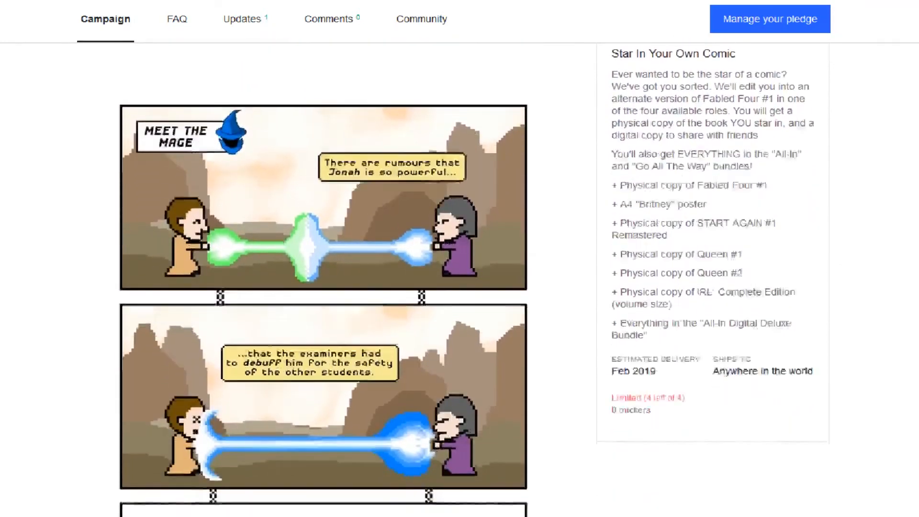
pyautogui.scroll(-7, 323, 258)
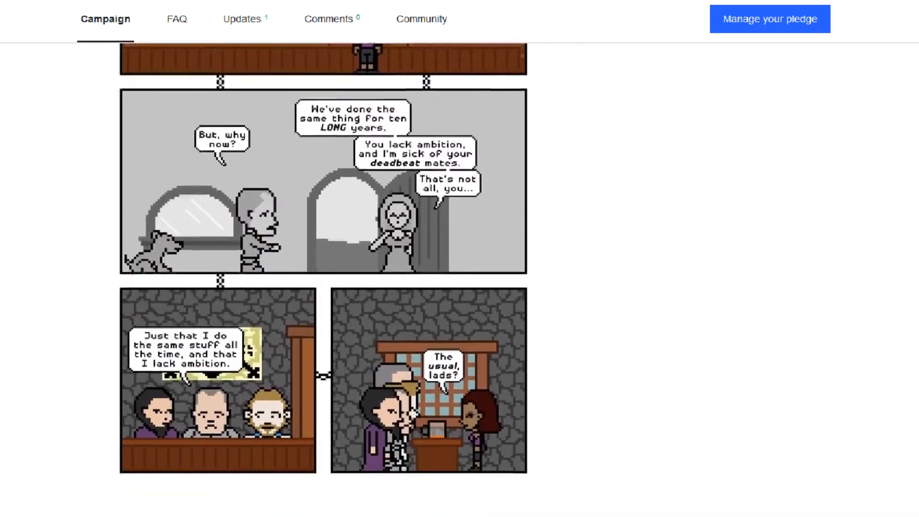
pyautogui.scroll(-10, 323, 258)
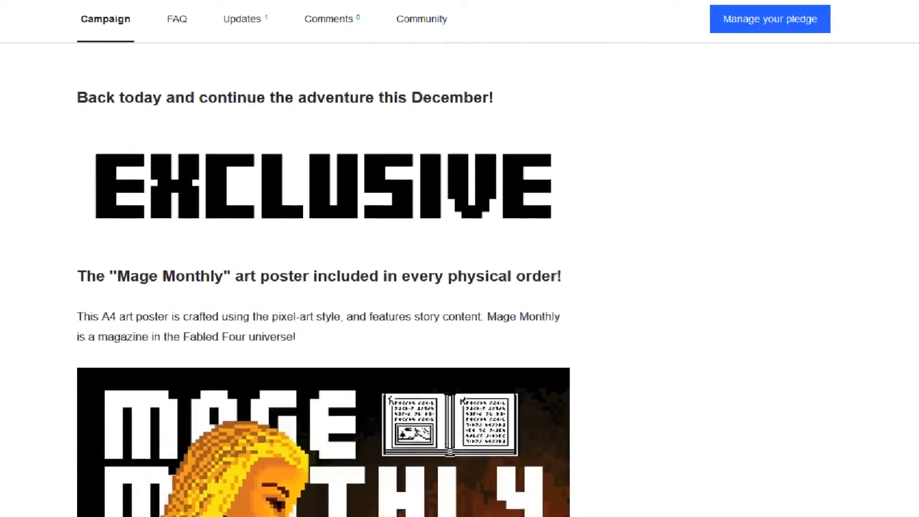
pyautogui.scroll(-10, 323, 280)
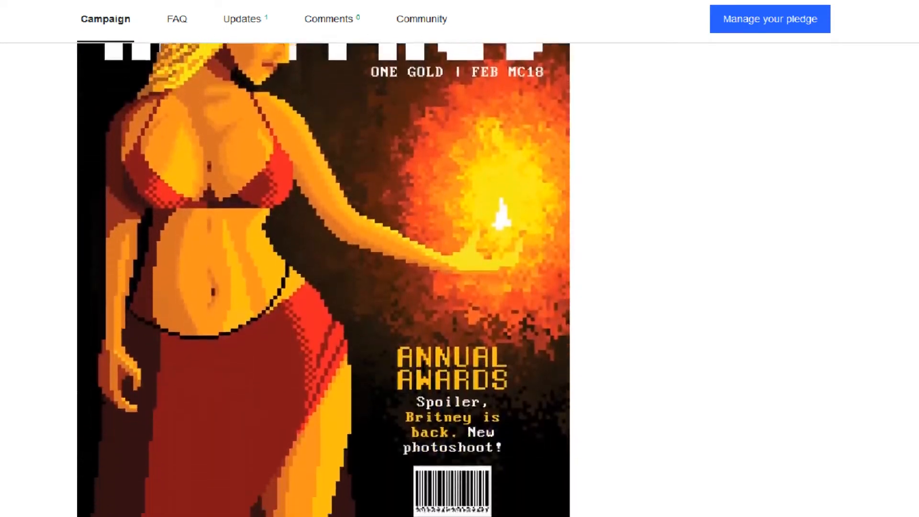
pyautogui.scroll(-10, 323, 280)
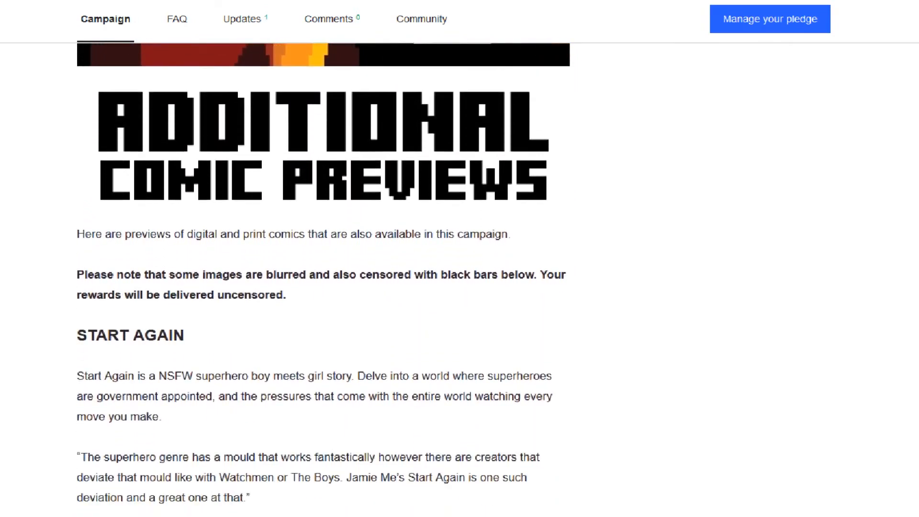
pyautogui.scroll(-10, 323, 280)
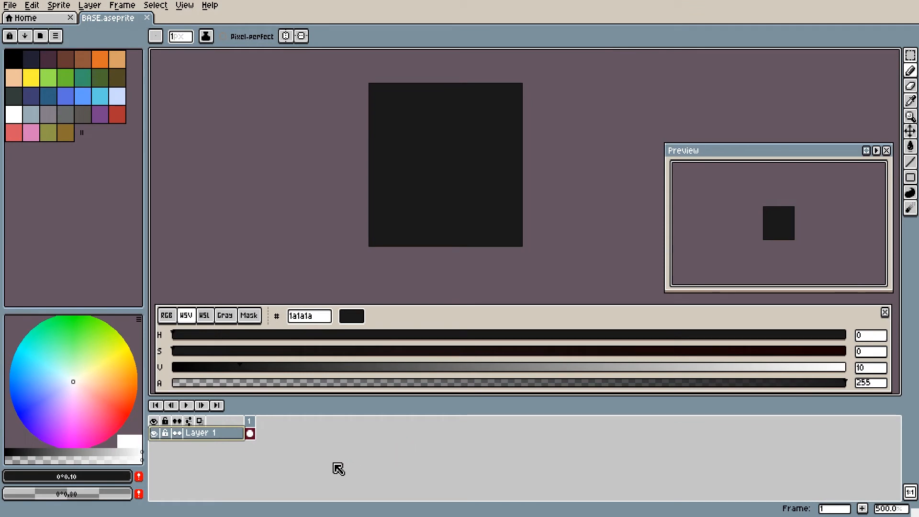
# Step: In Aseprite, hide Layer 1 of BASE.aseprite and show it again
pyautogui.click(155, 436)
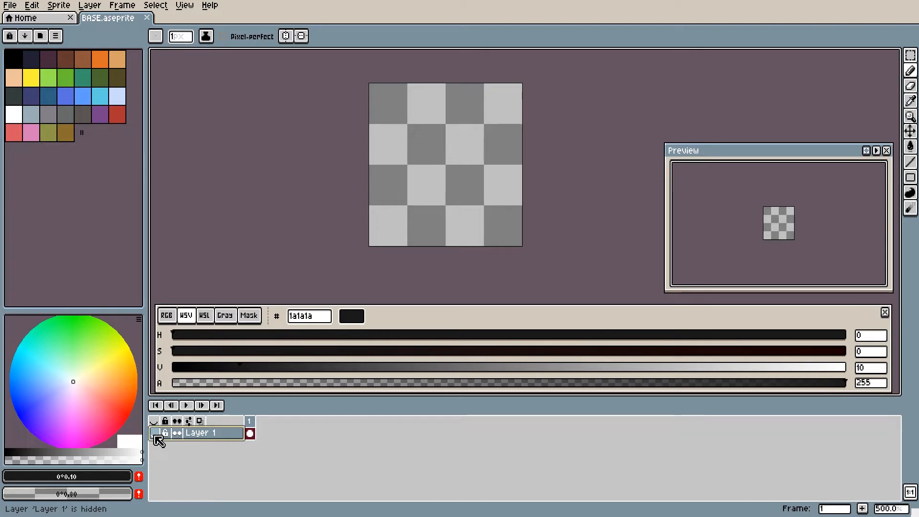
pyautogui.click(155, 437)
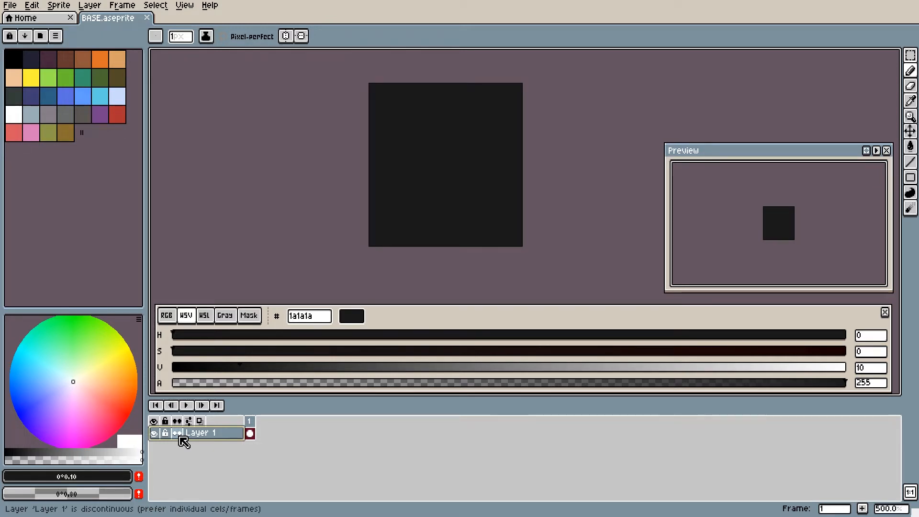
# Step: Rename Layer 1 to "Background" in its layer properties
pyautogui.rightClick(218, 439)
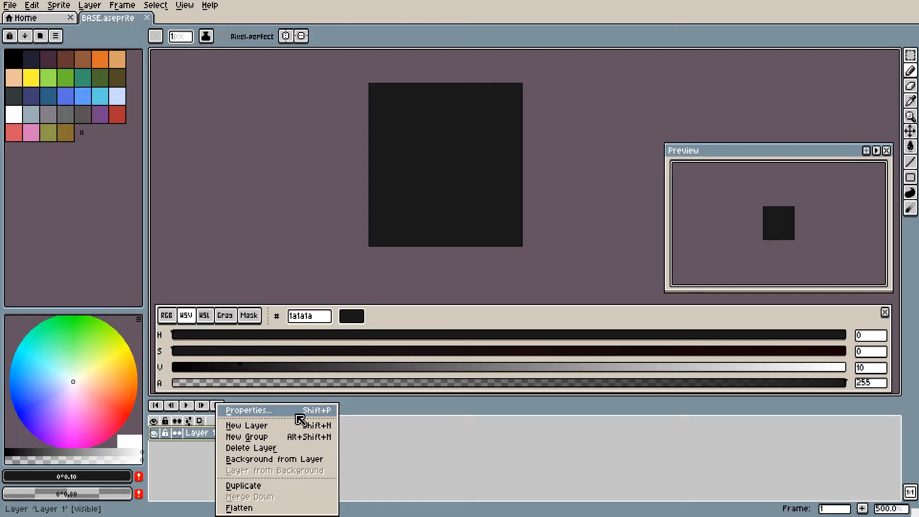
pyautogui.press('Escape')
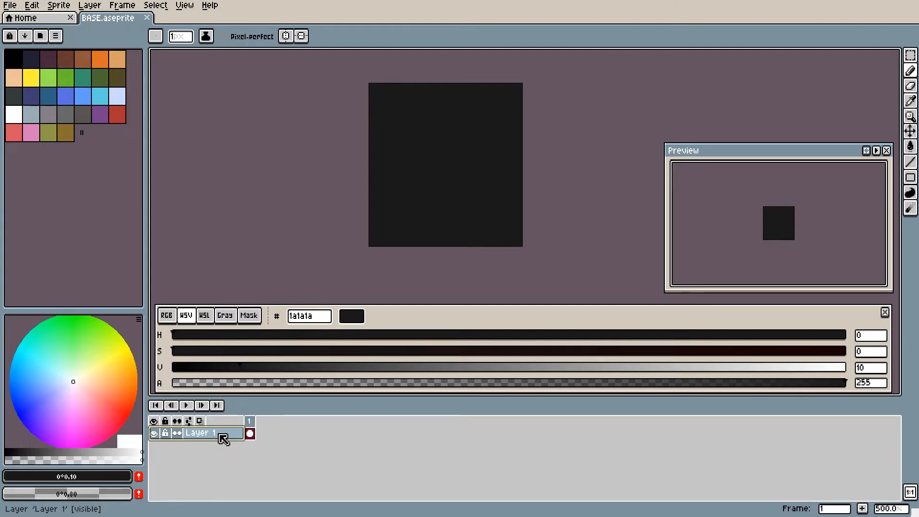
pyautogui.doubleClick(224, 438)
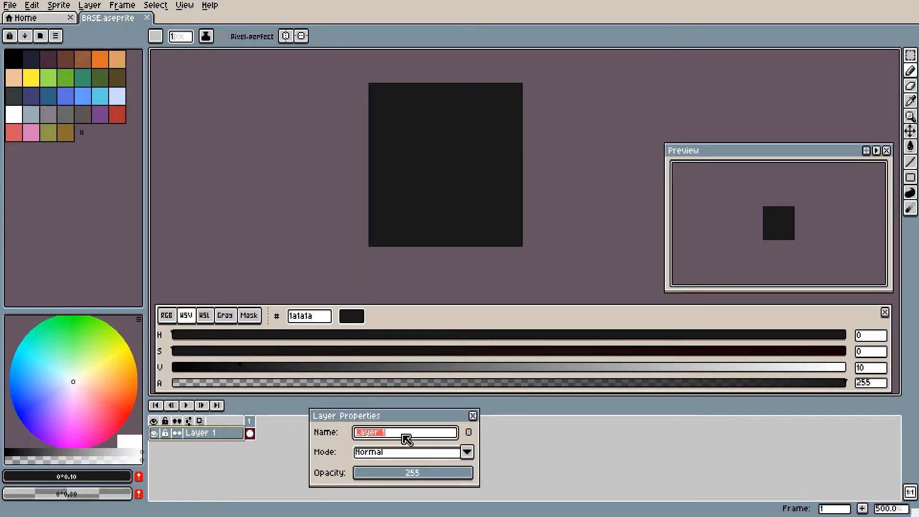
pyautogui.write('Background')
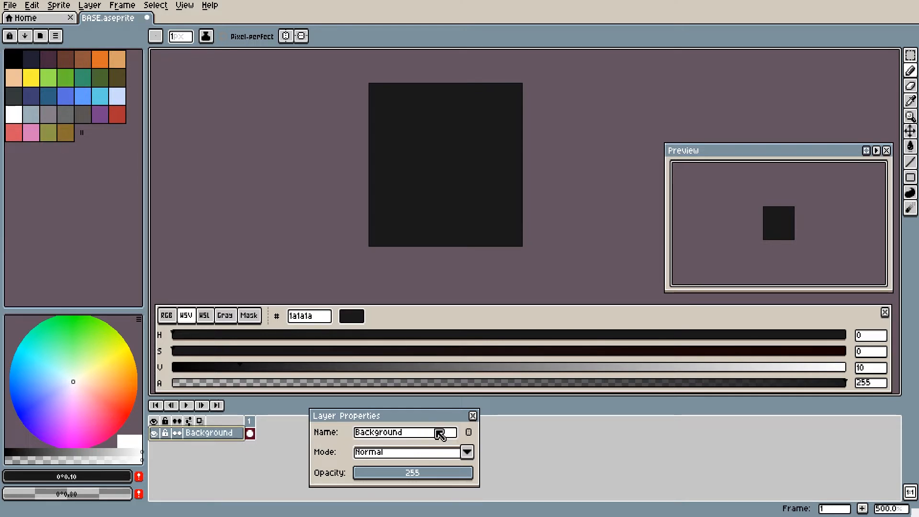
# Step: Review the Background layer's user data colour and blend mode options, and lower its opacity to 232
pyautogui.click(468, 432)
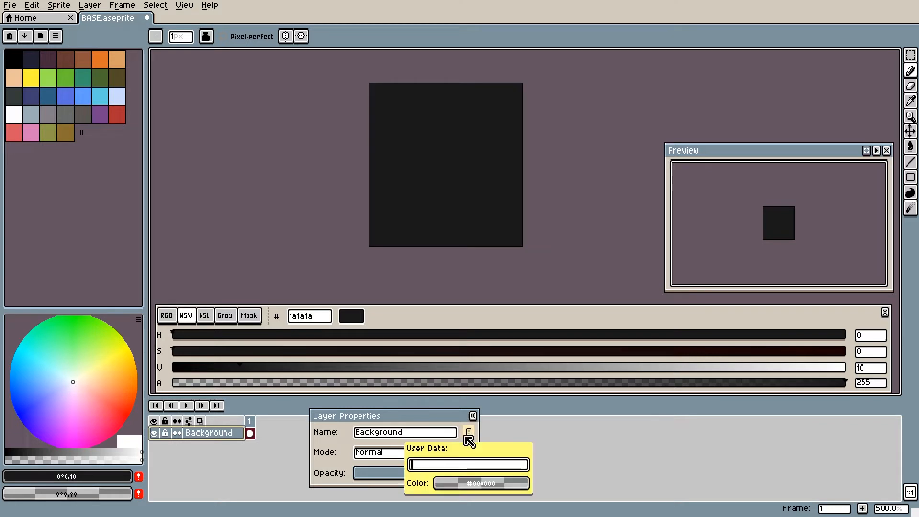
pyautogui.click(466, 483)
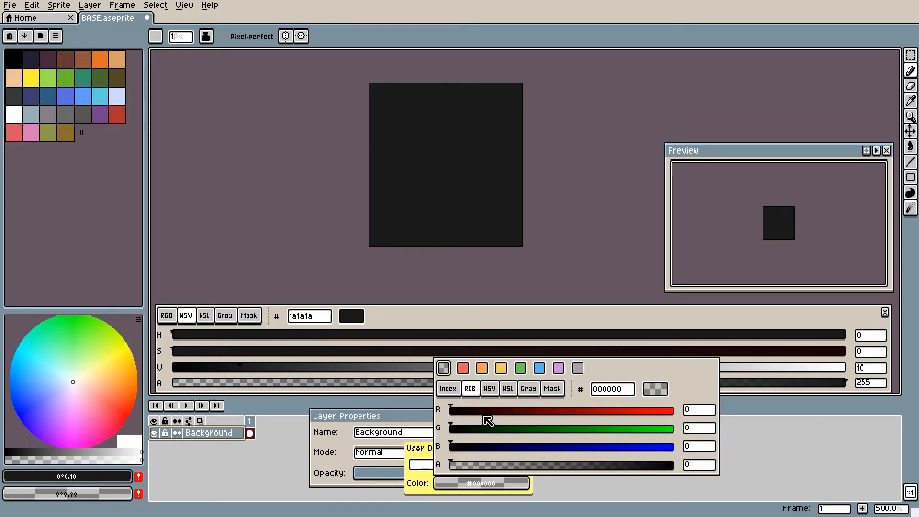
pyautogui.click(416, 421)
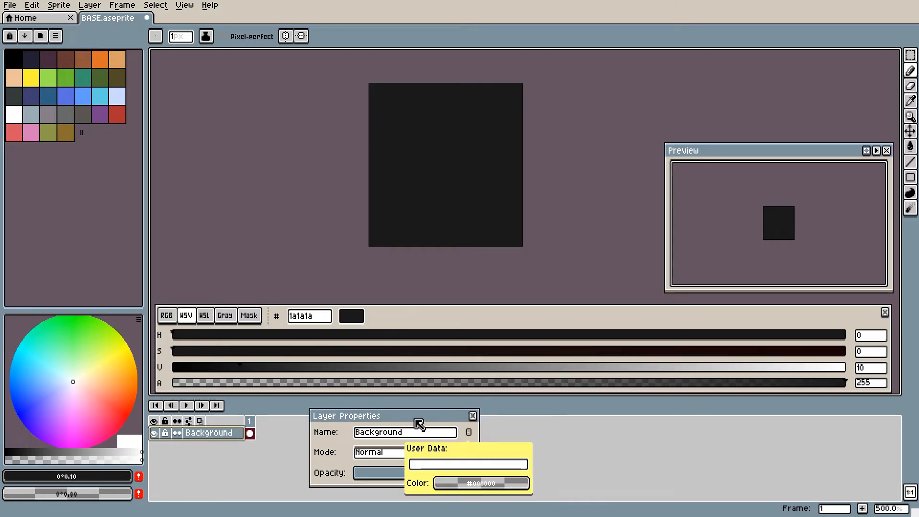
pyautogui.click(417, 422)
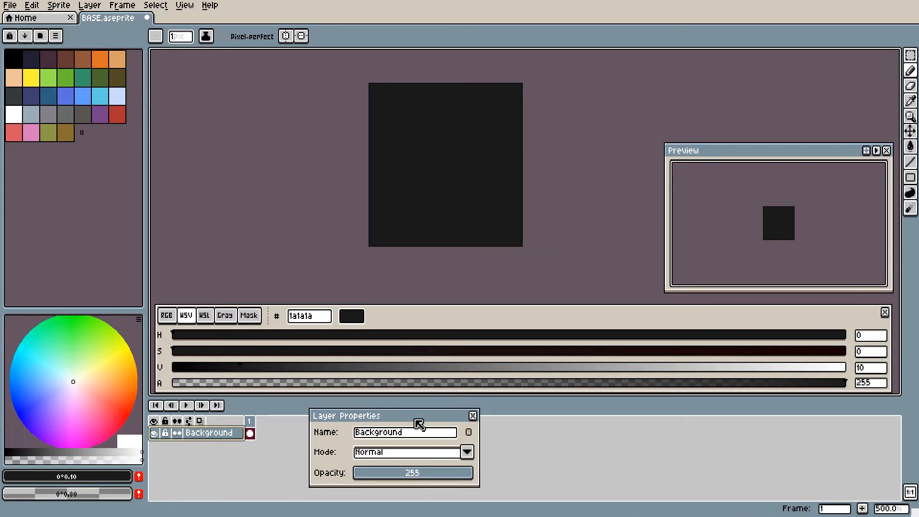
pyautogui.click(468, 453)
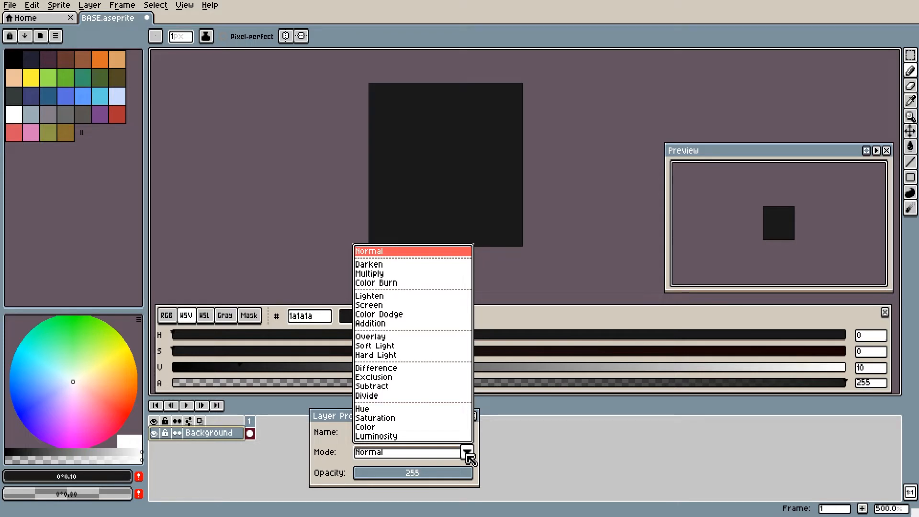
pyautogui.click(467, 454)
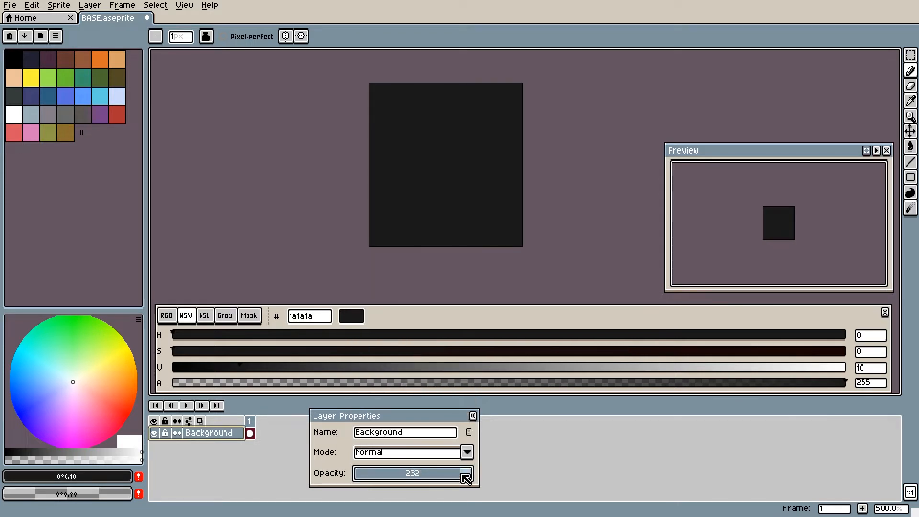
pyautogui.moveTo(467, 472)
pyautogui.mouseDown()
pyautogui.moveTo(391, 477)
pyautogui.moveTo(462, 475)
pyautogui.mouseUp()
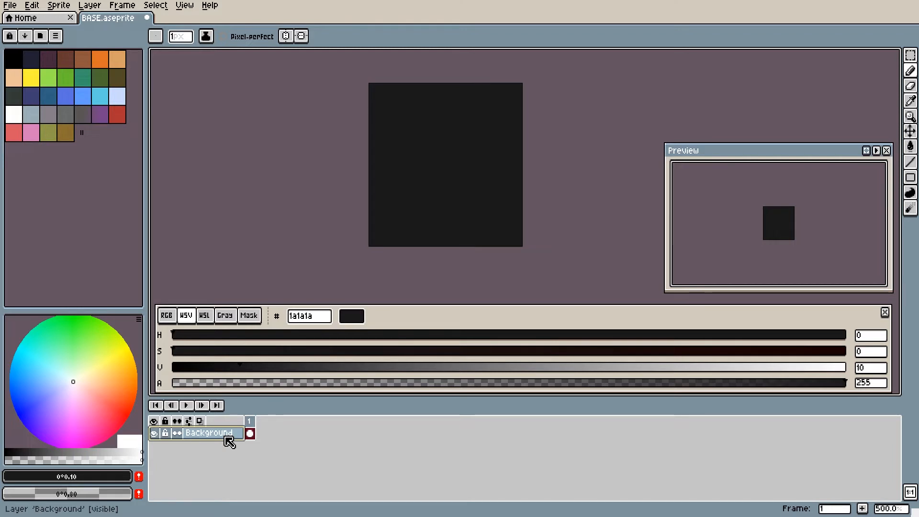
# Step: Add a new layer above Background and name it "Animation"
pyautogui.rightClick(229, 442)
pyautogui.rightClick(232, 436)
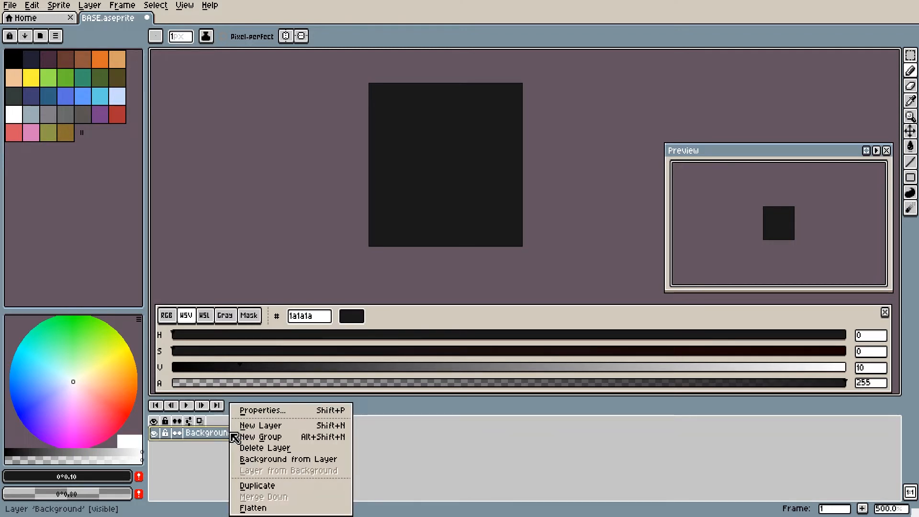
pyautogui.click(261, 426)
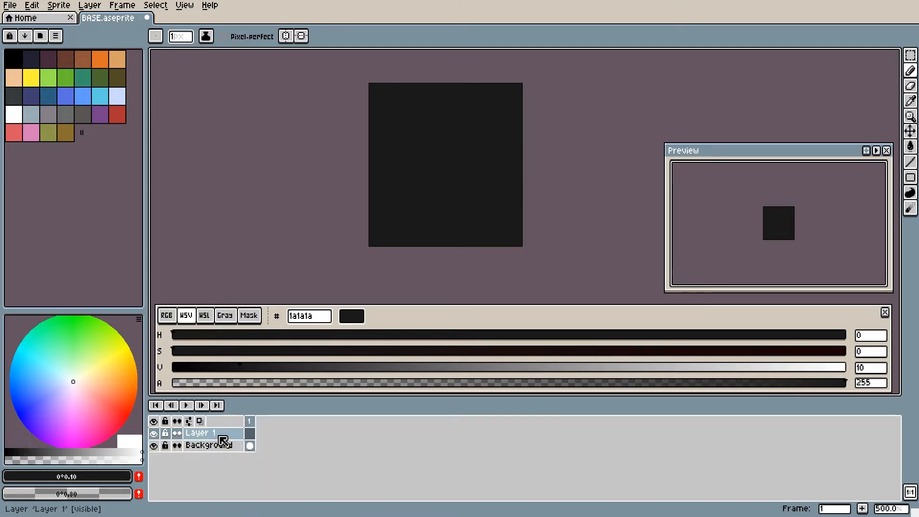
pyautogui.doubleClick(220, 436)
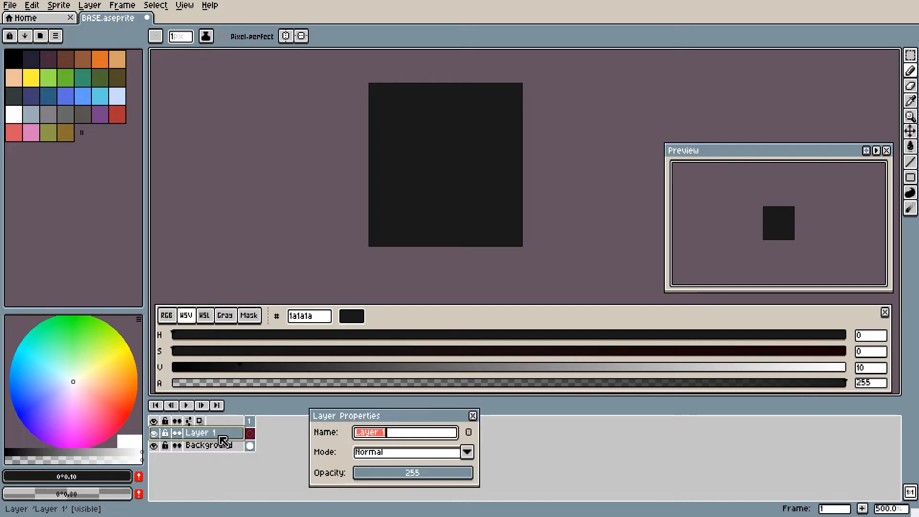
pyautogui.press('BackSpace')
pyautogui.write('Animat')
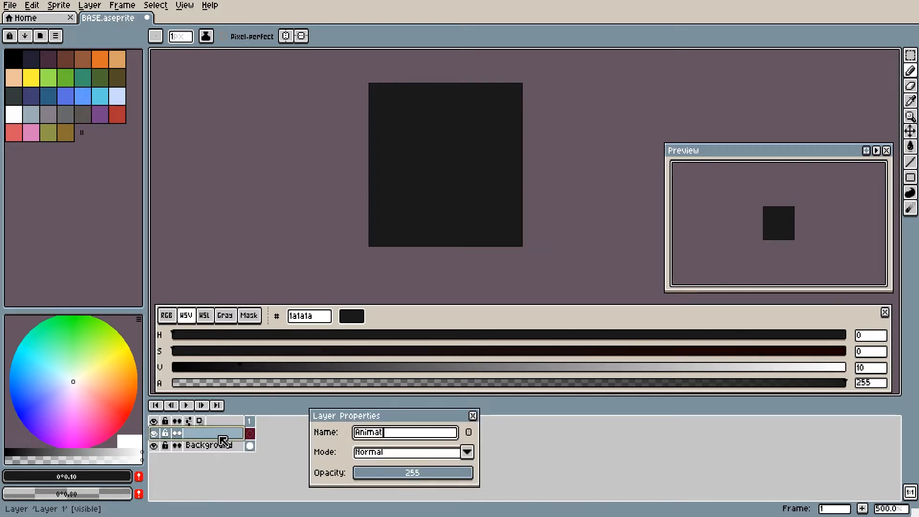
pyautogui.write('ion')
pyautogui.press('Return')
# Step: Draw a single white pixel on the Animation layer near the canvas's left edge, slightly above mid-height
pyautogui.click(17, 117)
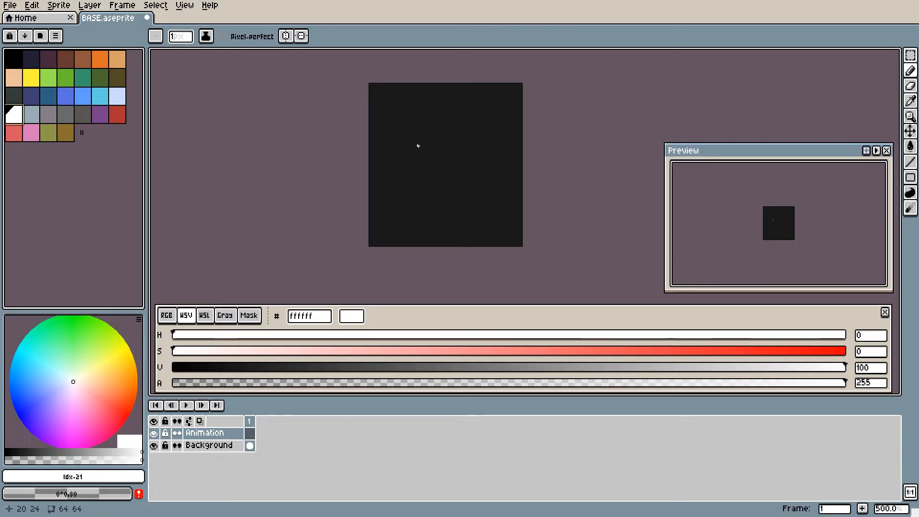
pyautogui.click(387, 155)
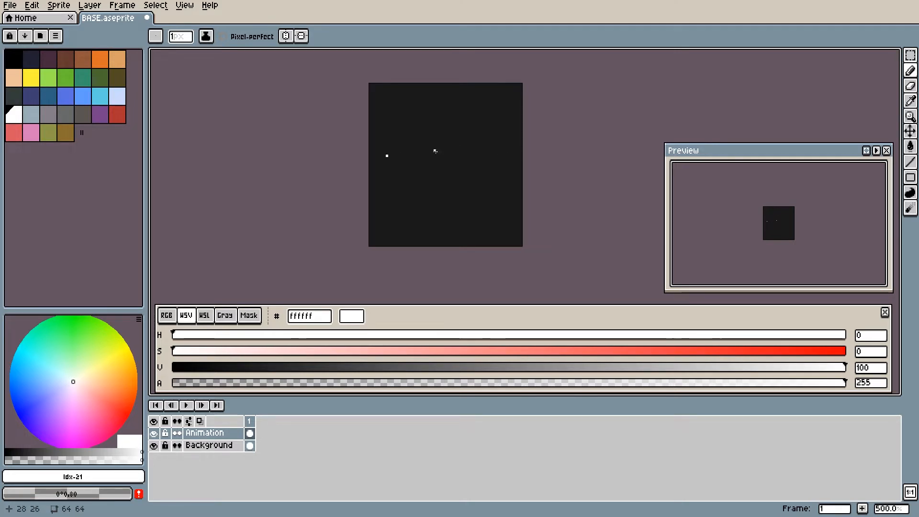
pyautogui.click(396, 155)
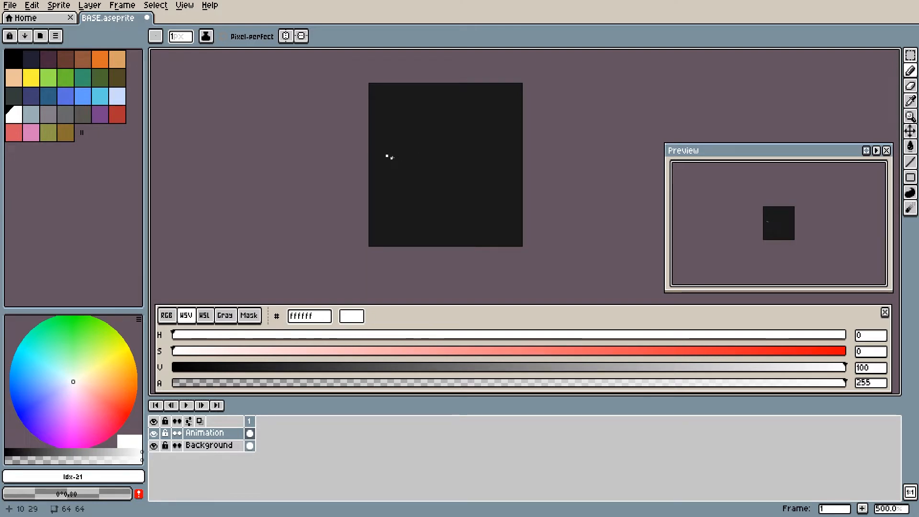
# Step: Add a second animation frame that copies the content of frame 1
pyautogui.click(120, 6)
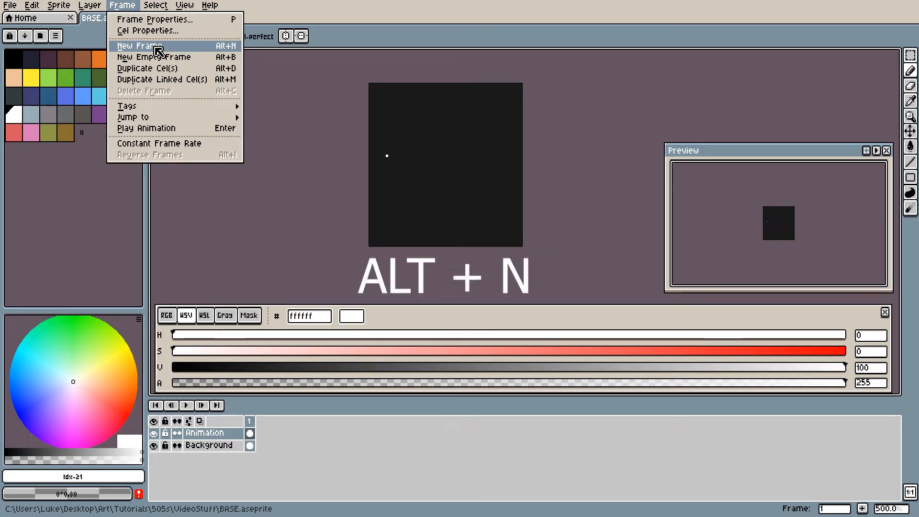
pyautogui.press('Escape')
pyautogui.hotkey('alt', 'n')
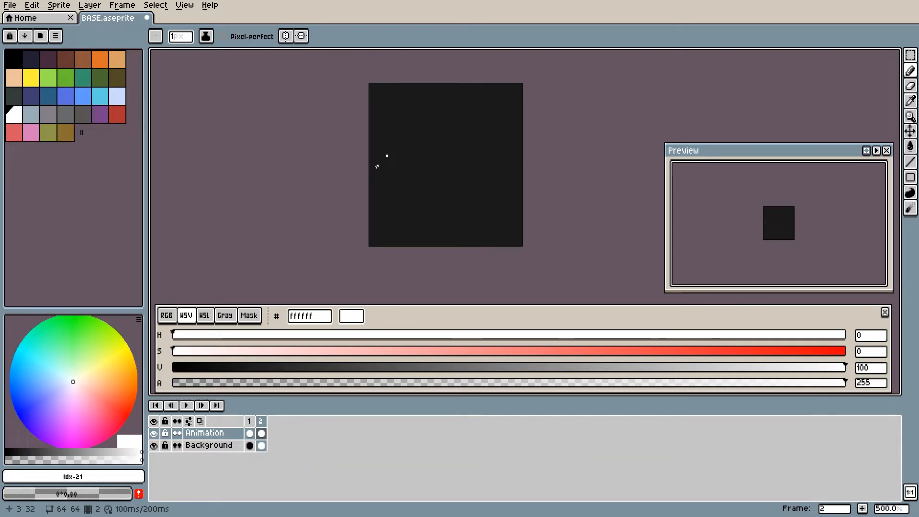
# Step: Marquee-select an 11 × 11 pixel area around the white pixel in frame 2 and move it 4 pixels right
pyautogui.press('m')
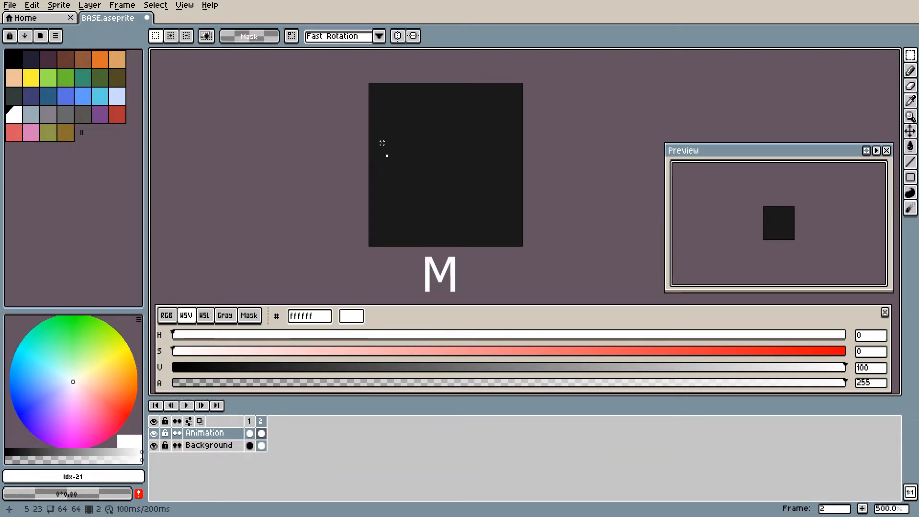
pyautogui.moveTo(377, 143); pyautogui.dragTo(400, 169)
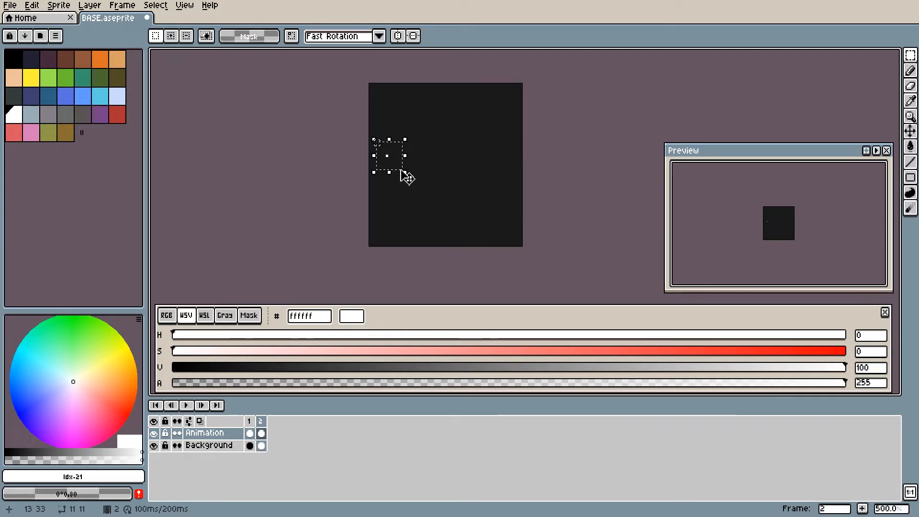
pyautogui.press('Right')
pyautogui.press('Right')
pyautogui.press('Right')
pyautogui.press('Right')
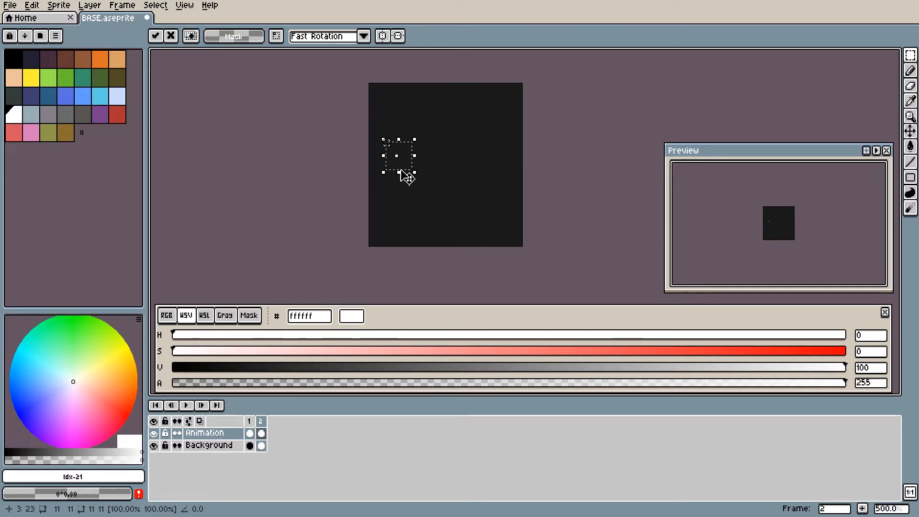
# Step: Add frame 3 as a copy of frame 2 and move the selected white pixel 5 pixels right
pyautogui.hotkey('alt', 'n')
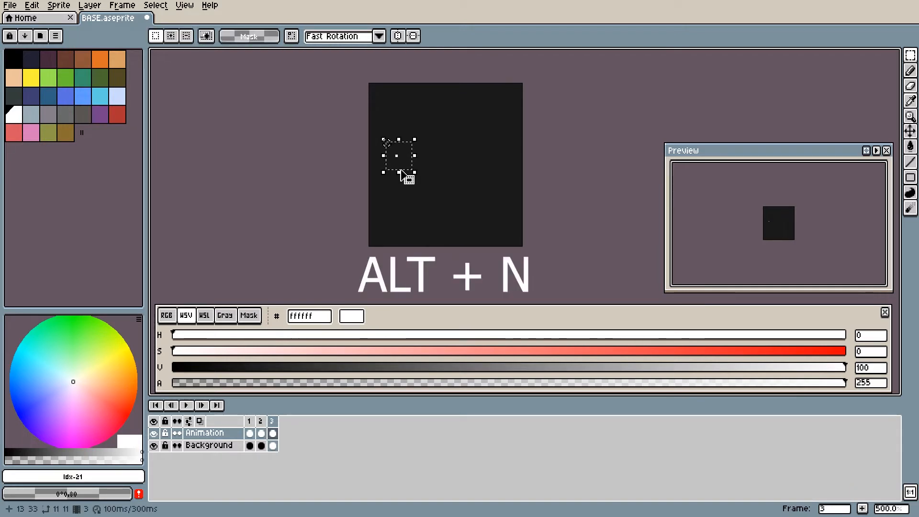
pyautogui.press('Right')
pyautogui.press('Right')
pyautogui.press('Right')
pyautogui.press('Right')
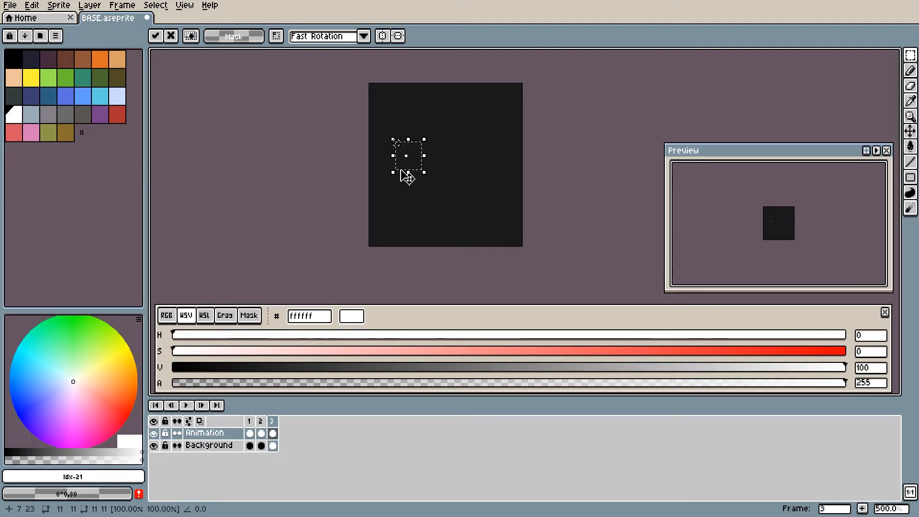
pyautogui.press('Right')
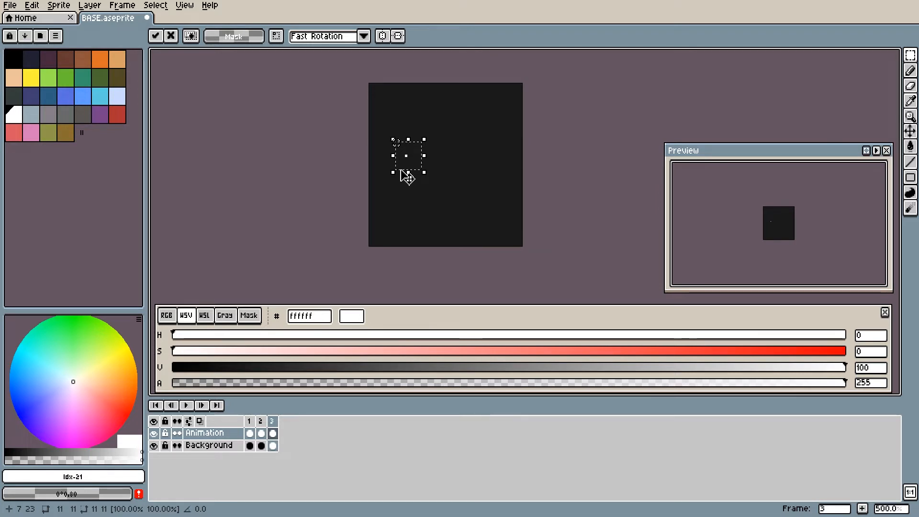
# Step: Add frames 4 and 5, moving the white pixel 6 pixels right in frame 4 and another 7 pixels right in frame 5
pyautogui.hotkey('alt', 'n')
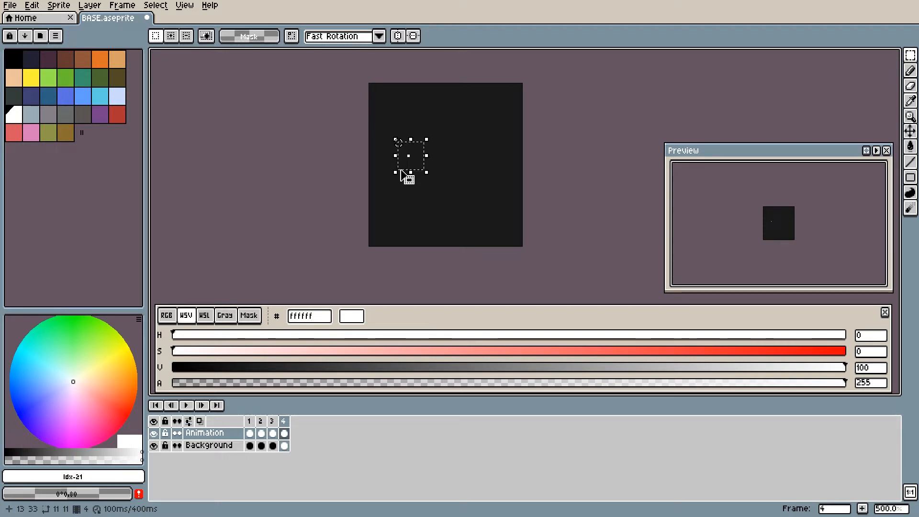
pyautogui.hotkey('alt', 'n')
pyautogui.press('Right')
pyautogui.press('Right')
pyautogui.press('Right')
pyautogui.press('Right')
pyautogui.press('Right')
pyautogui.press('Right')
pyautogui.press('Right')
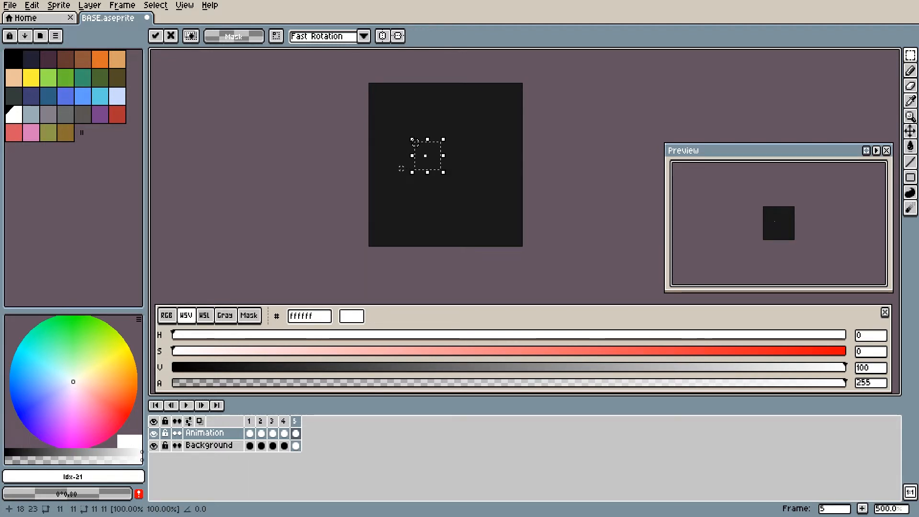
pyautogui.press('Right')
pyautogui.press('Right')
pyautogui.press('Right')
pyautogui.press('Right')
pyautogui.press('Right')
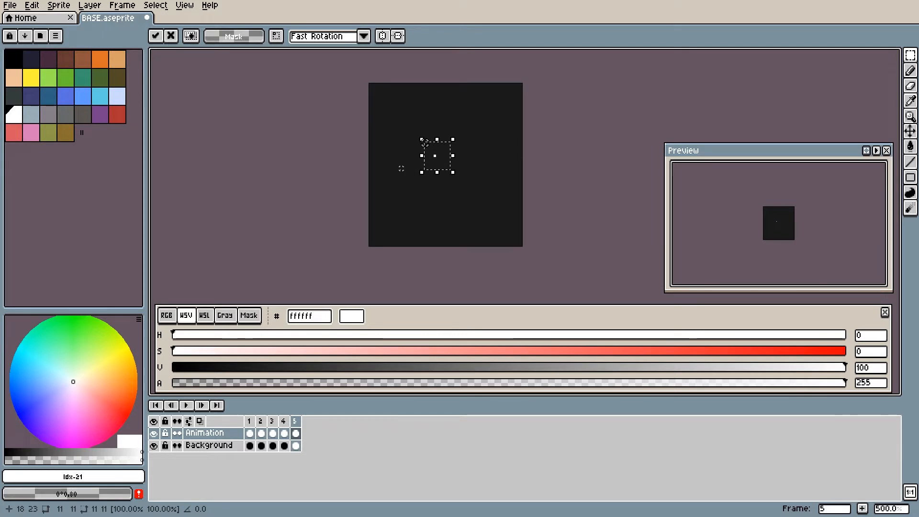
# Step: Add frame 6 and move the white pixel 8 pixels right
pyautogui.hotkey('alt', 'n')
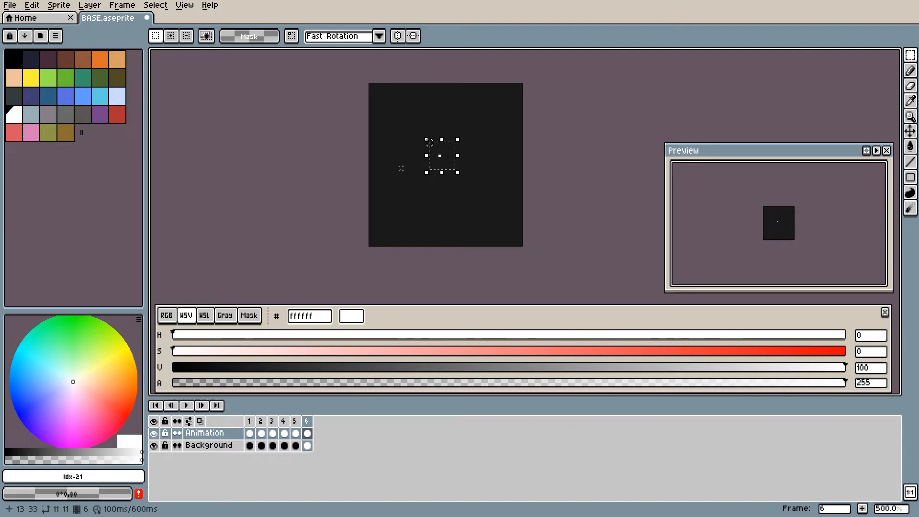
pyautogui.moveTo(429, 142); pyautogui.dragTo(447, 142)
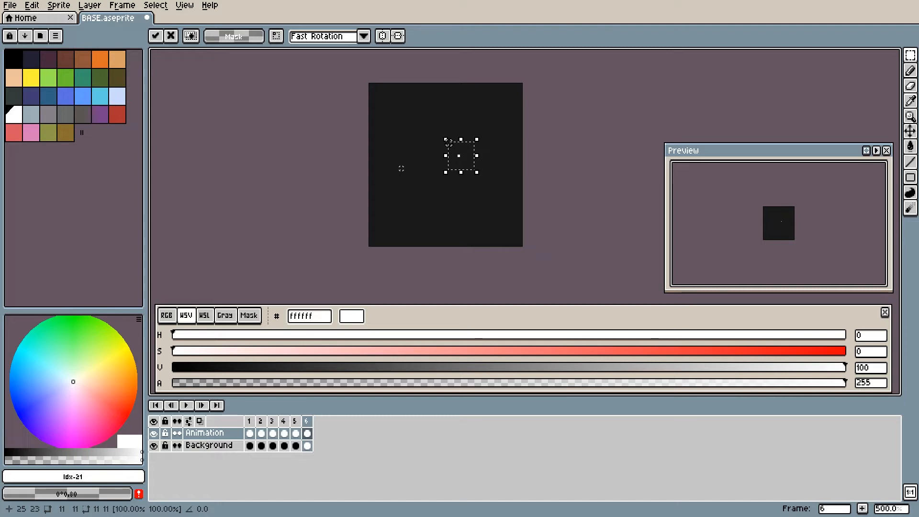
pyautogui.press('z')
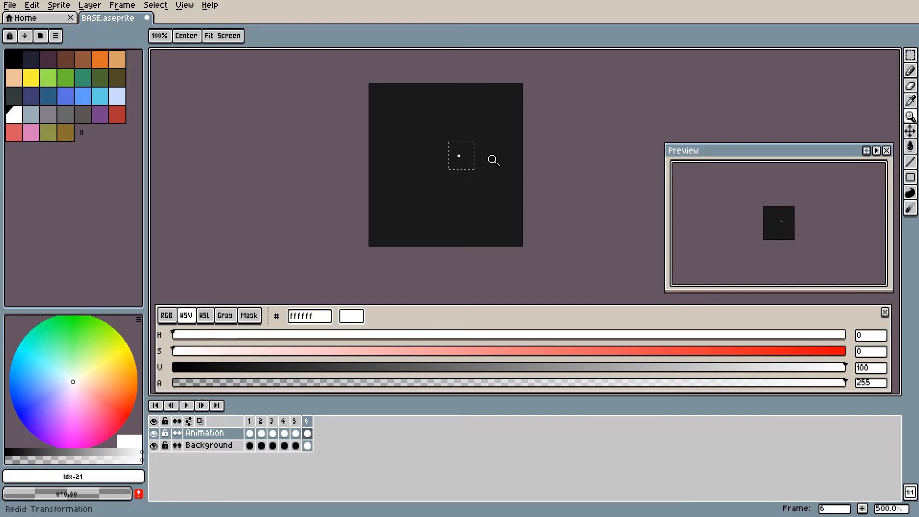
# Step: Add frames 7 and 8, moving the white pixel 7 pixels right in frame 7 and another 6 pixels right in frame 8
pyautogui.press('m')
pyautogui.hotkey('alt', 'n')
pyautogui.press('Right')
pyautogui.press('Right')
pyautogui.press('Right')
pyautogui.press('Right')
pyautogui.hotkey('alt', 'n')
pyautogui.press('Right')
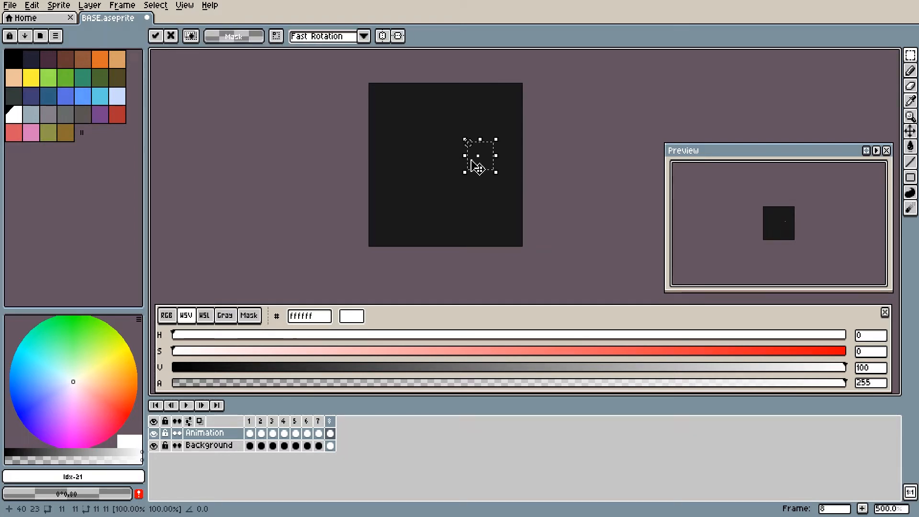
# Step: Add frames 9 and 10, moving the white pixel 5 pixels right in frame 9 and another 4 pixels right in frame 10
pyautogui.hotkey('alt', 'n')
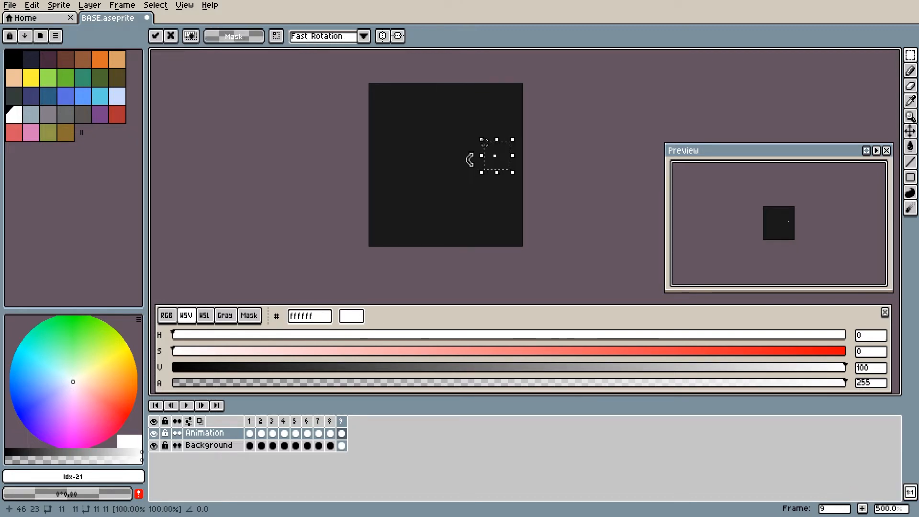
pyautogui.press('Right')
pyautogui.press('i')
pyautogui.press('m')
pyautogui.hotkey('alt', 'n')
pyautogui.press('Right')
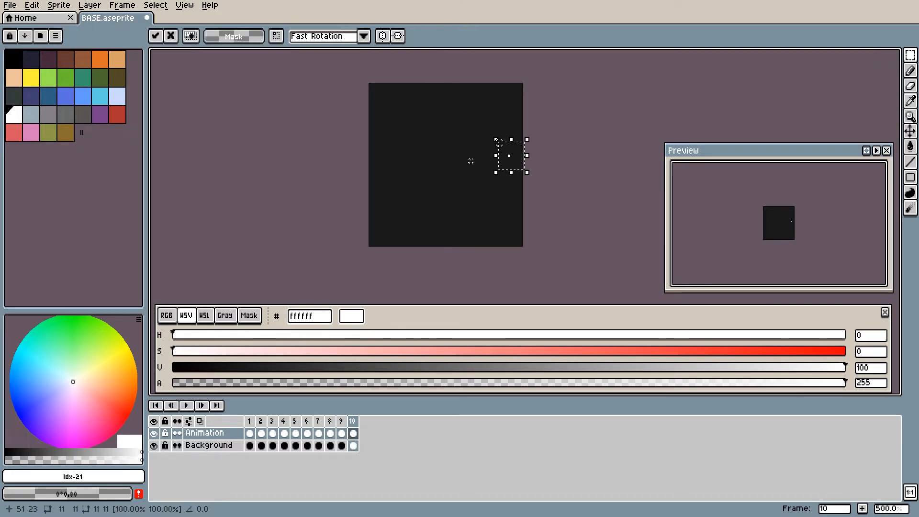
# Step: Add frame 11 as a copy of frame 10, and add frame 12 with the white pixel moved 4 pixels back left
pyautogui.hotkey('alt', 'n')
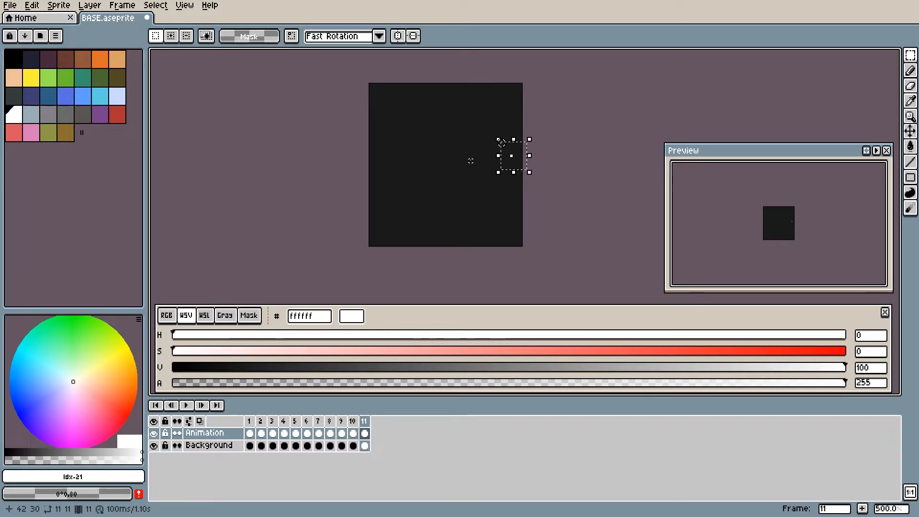
pyautogui.press('i')
pyautogui.hotkey('alt', 'n')
pyautogui.press('m')
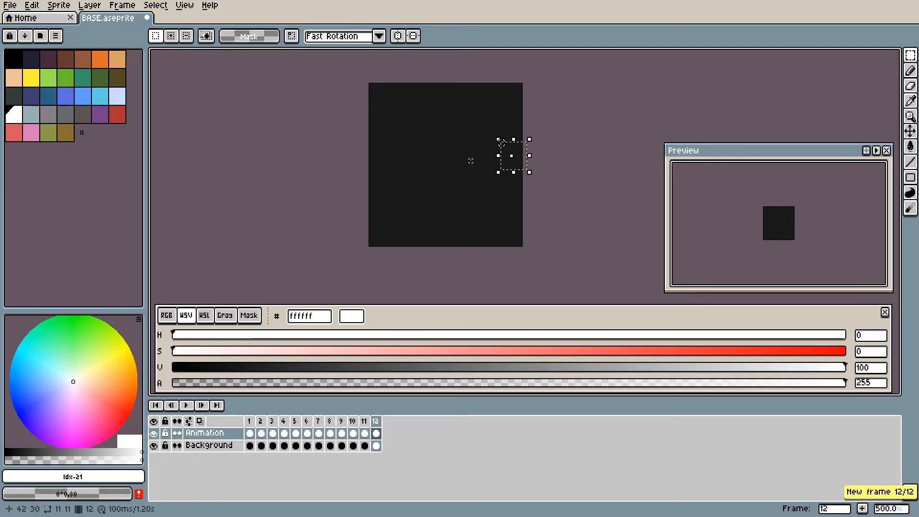
pyautogui.press('Left')
# Step: Add frames 13 and 14, moving the white pixel 5 pixels left in frame 13 and another 6 pixels left in frame 14
pyautogui.press('i')
pyautogui.hotkey('alt', 'n')
pyautogui.press('m')
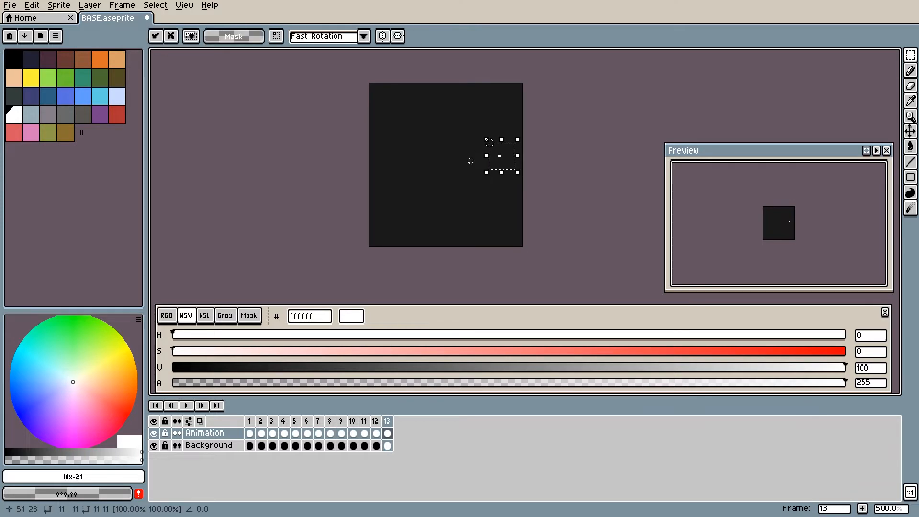
pyautogui.press('Left')
pyautogui.press('i')
pyautogui.hotkey('alt', 'n')
pyautogui.press('m')
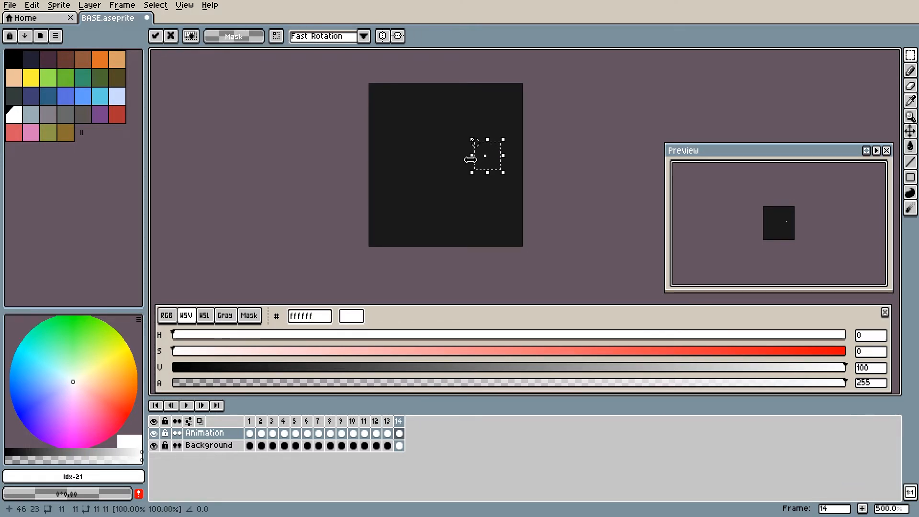
pyautogui.press('Left')
# Step: Add frame 15 and move the white pixel 7 pixels left
pyautogui.press('i')
pyautogui.hotkey('alt', 'n')
pyautogui.press('m')
pyautogui.press('Left')
pyautogui.press('Left')
pyautogui.press('Left')
pyautogui.press('Left')
pyautogui.press('Left')
pyautogui.press('Left')
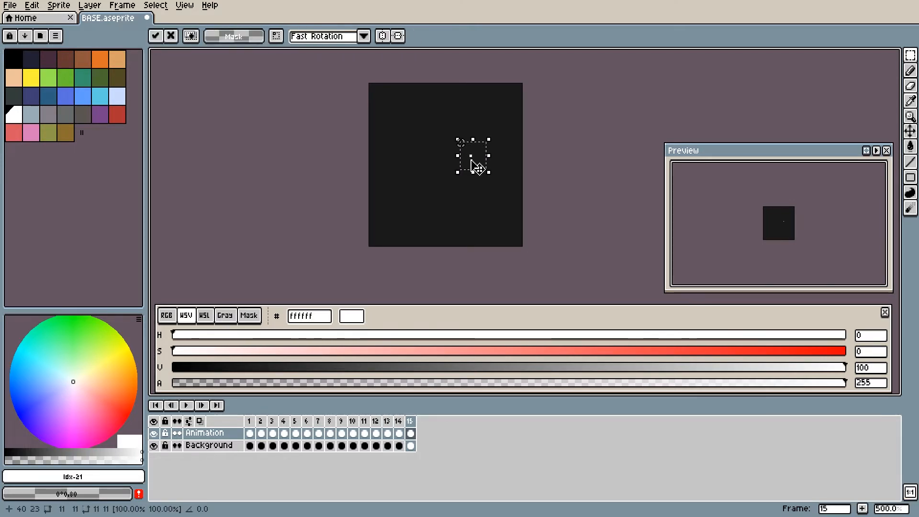
# Step: Add frame 16 and move the white pixel 8 pixels left
pyautogui.press('i')
pyautogui.hotkey('alt', 'n')
pyautogui.press('m')
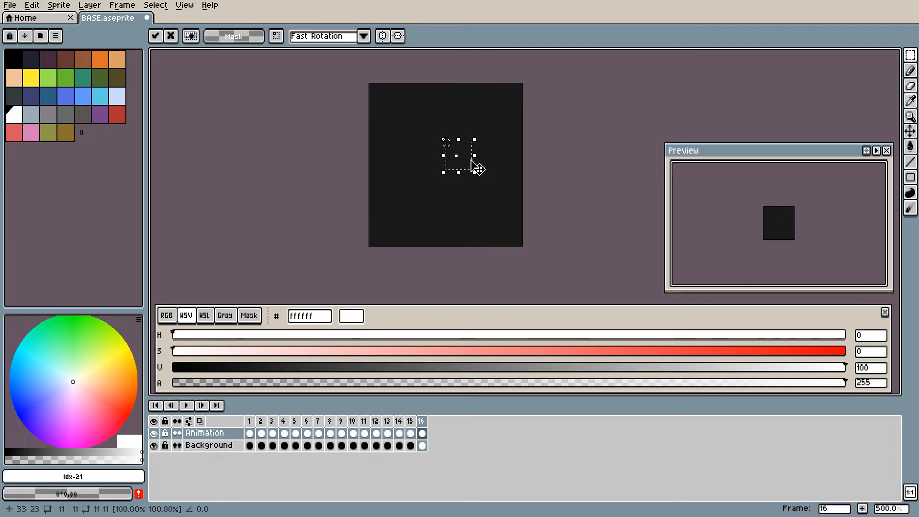
pyautogui.press('Left')
pyautogui.press('Left')
pyautogui.press('Left')
pyautogui.press('Left')
pyautogui.press('Left')
pyautogui.press('Left')
pyautogui.press('Left')
pyautogui.press('Left')
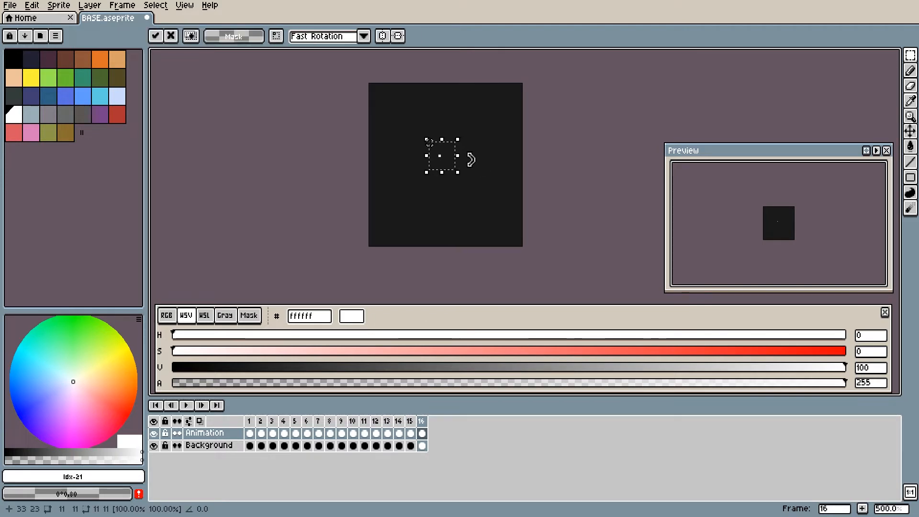
# Step: Add frame 17 and move the white pixel 7 pixels left
pyautogui.press('i')
pyautogui.hotkey('alt', 'n')
pyautogui.press('m')
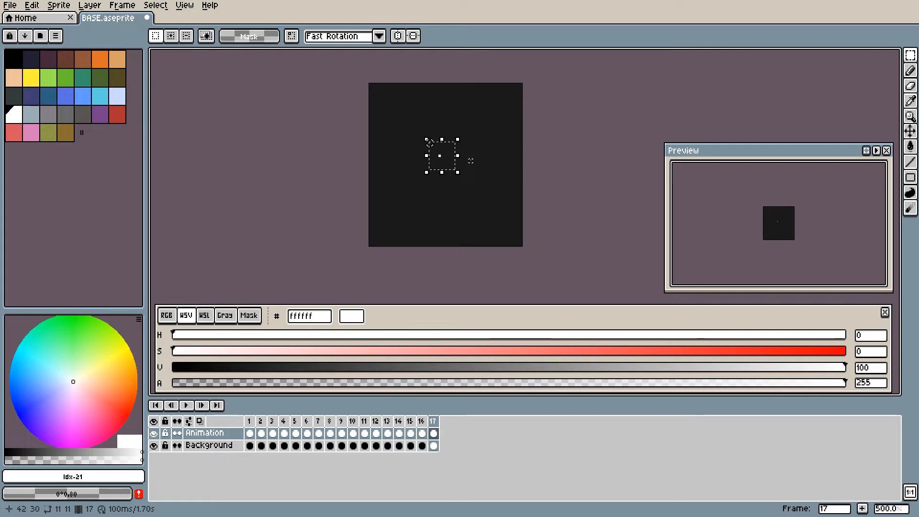
pyautogui.press('Left')
pyautogui.press('Left')
pyautogui.press('Left')
pyautogui.press('Left')
pyautogui.press('Left')
pyautogui.press('Left')
pyautogui.press('Left')
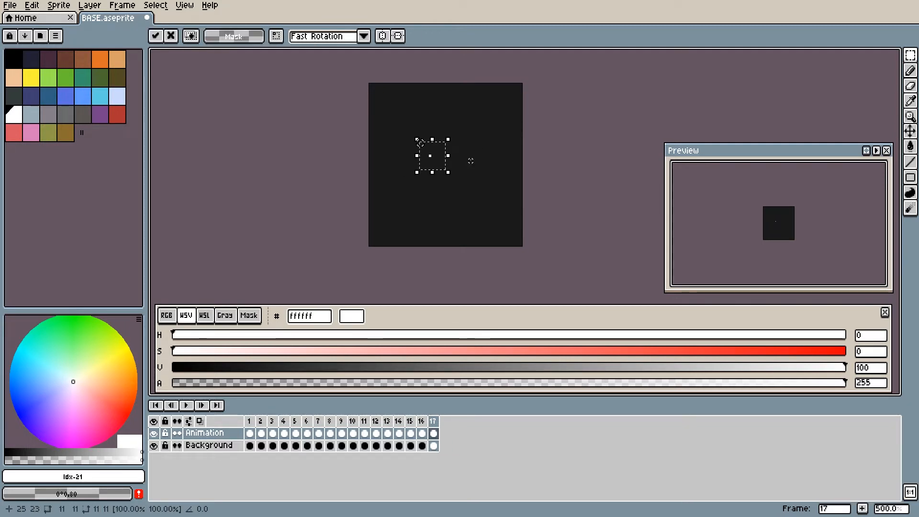
pyautogui.press('Right')
pyautogui.press('Left')
# Step: Add frame 18 and move the white pixel several pixels further left
pyautogui.hotkey('alt', 'n')
pyautogui.press('Left')
pyautogui.press('Left')
pyautogui.press('Left')
pyautogui.press('Left')
pyautogui.press('Left')
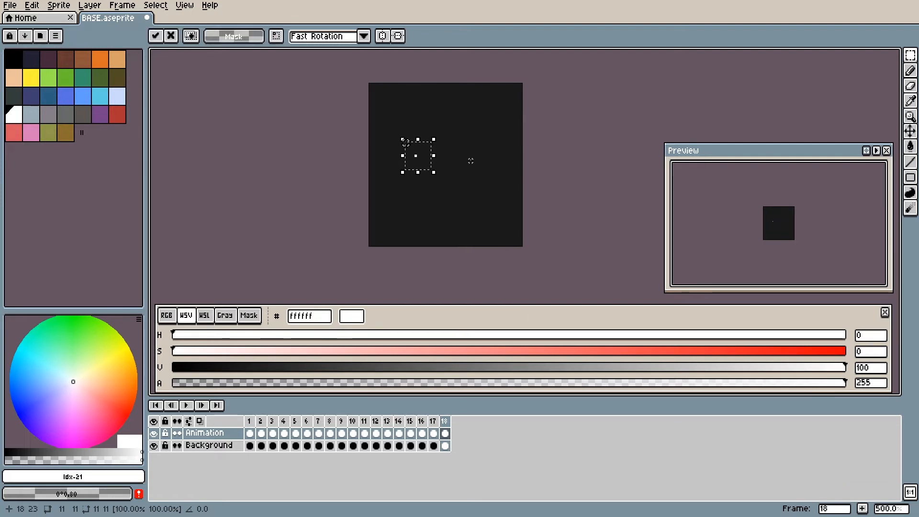
# Step: Add frame 19, move the white pixel left to just short of its frame 1 position, and clear the selection
pyautogui.hotkey('alt', 'n')
pyautogui.press('Left')
pyautogui.press('Left')
pyautogui.press('Left')
pyautogui.press('Left')
pyautogui.hotkey('ctrl', 'd')
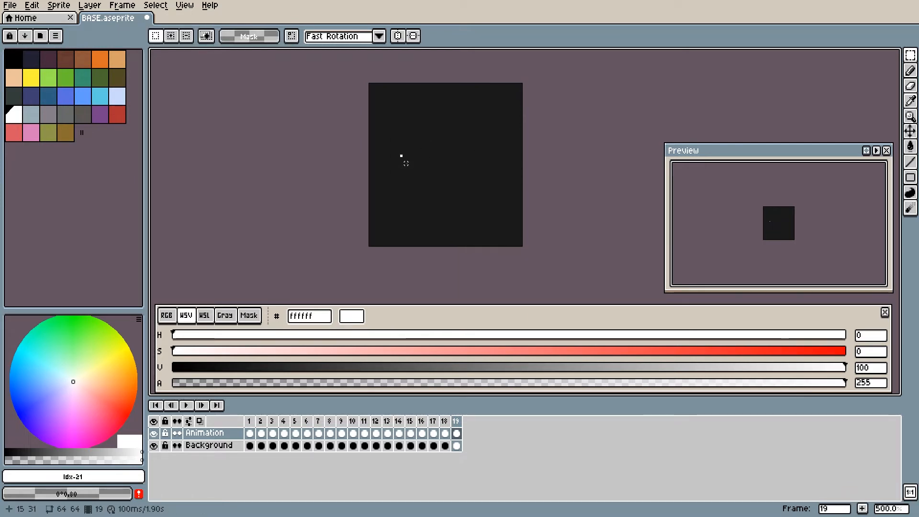
# Step: Play the animation from frame 1 to check the pixel's back-and-forth movement, and stop playback
pyautogui.press('Home')
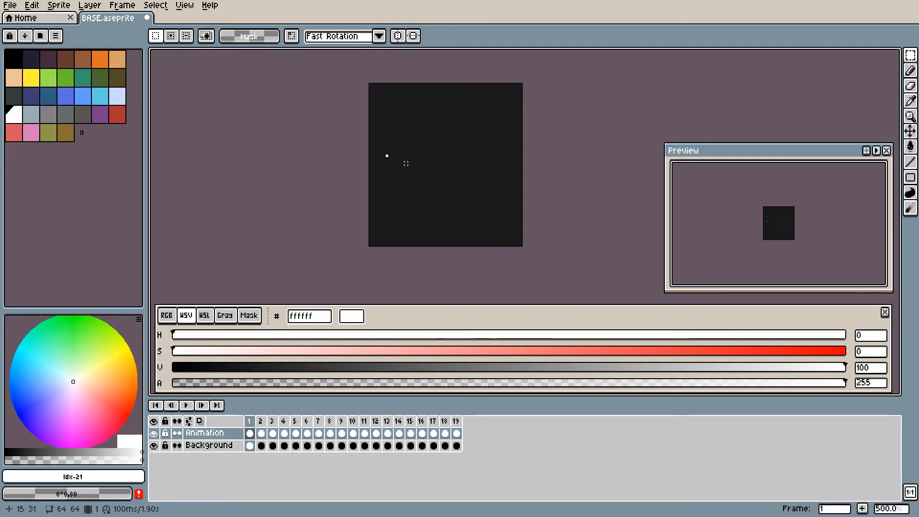
pyautogui.click(190, 407)
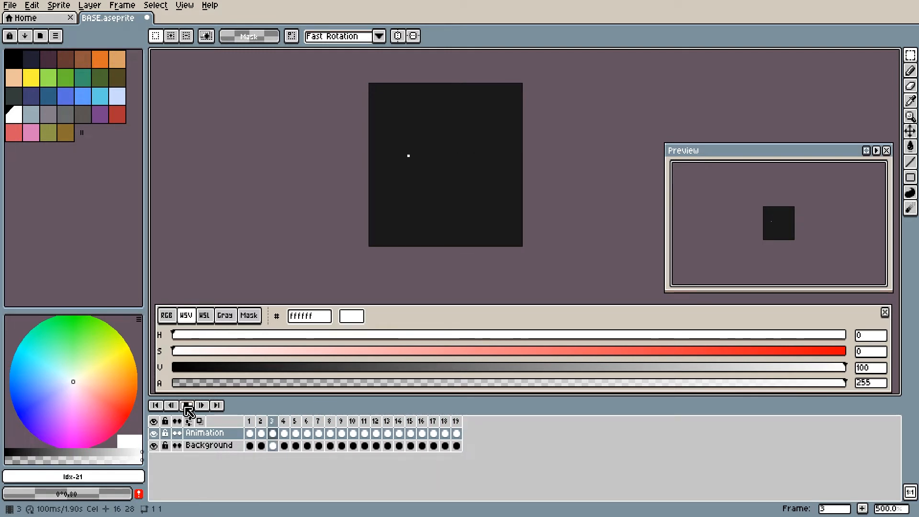
pyautogui.click(186, 406)
pyautogui.press('Right')
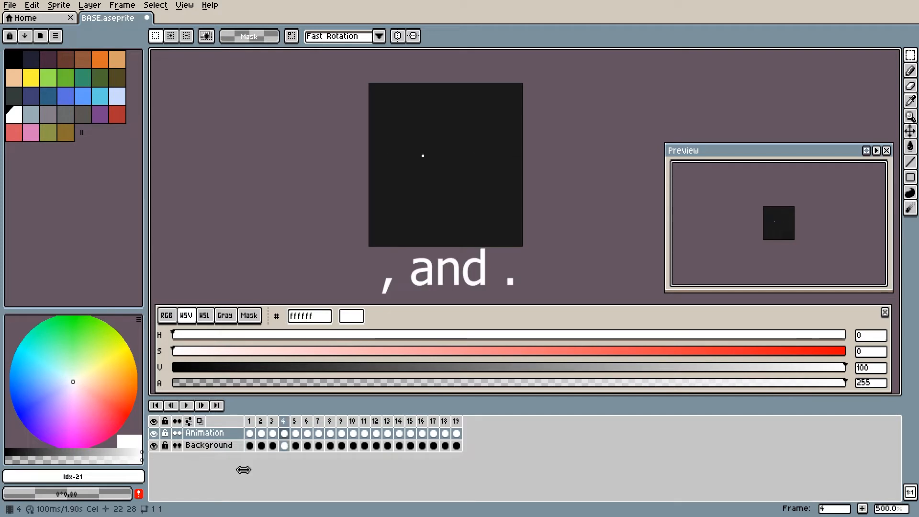
# Step: Step through the frames one by one up to frame 11 and back to 10, comparing the pixel's positions at the turning point
pyautogui.press('.')
pyautogui.press('.')
pyautogui.press('.')
pyautogui.press('.')
pyautogui.press('.')
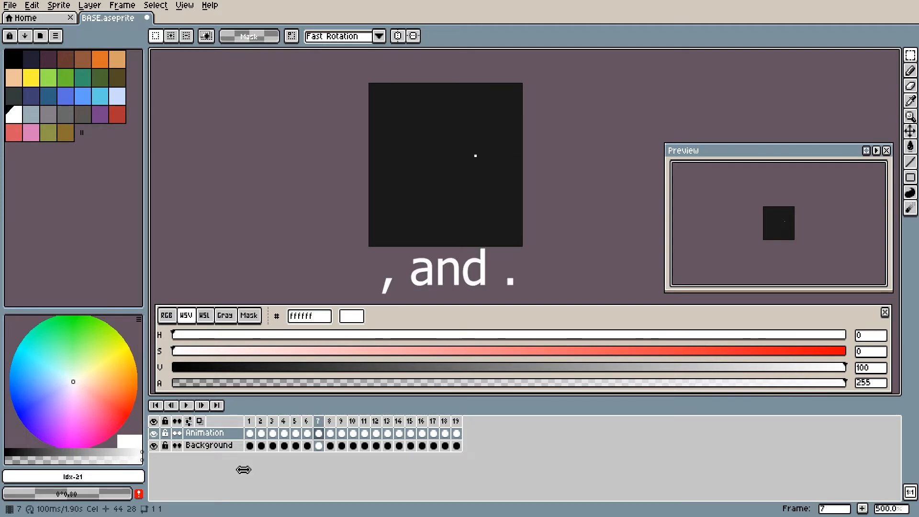
pyautogui.press('.')
pyautogui.press('.')
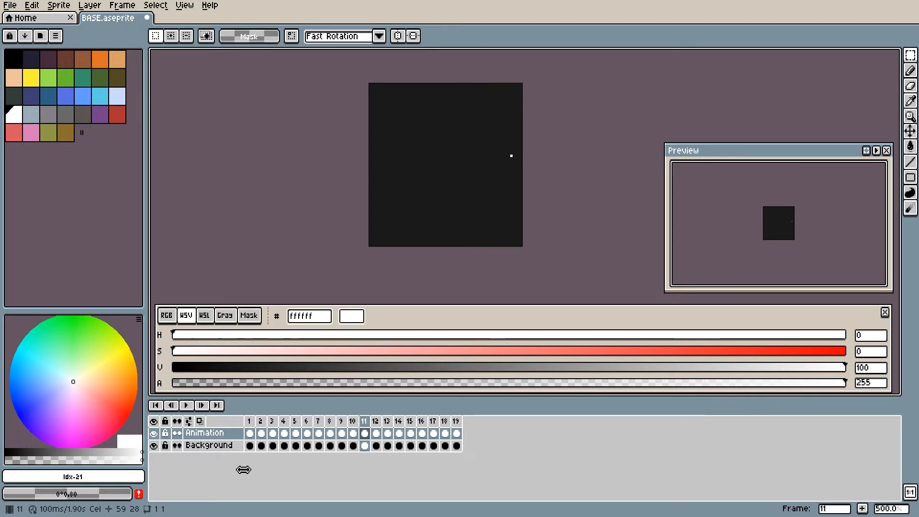
pyautogui.press(',')
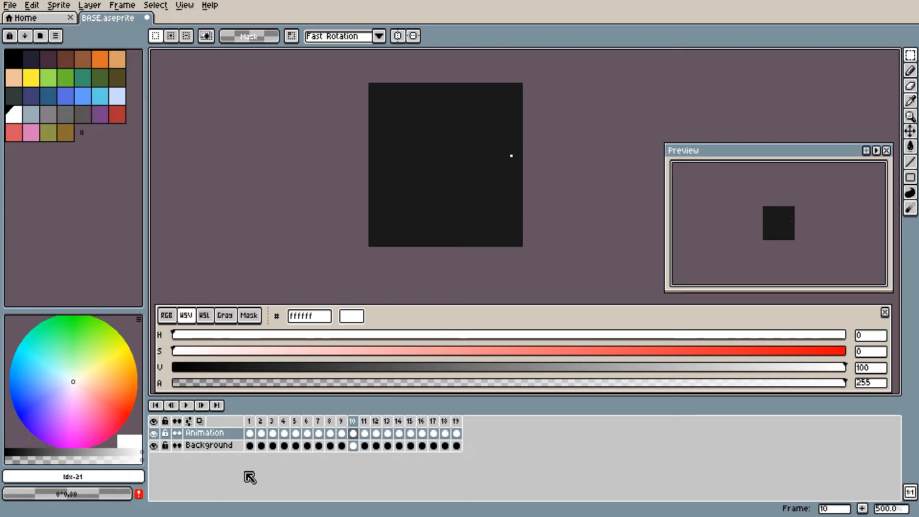
# Step: Delete the duplicate turning-point frame at frame 10 and play the animation again
pyautogui.click(354, 432)
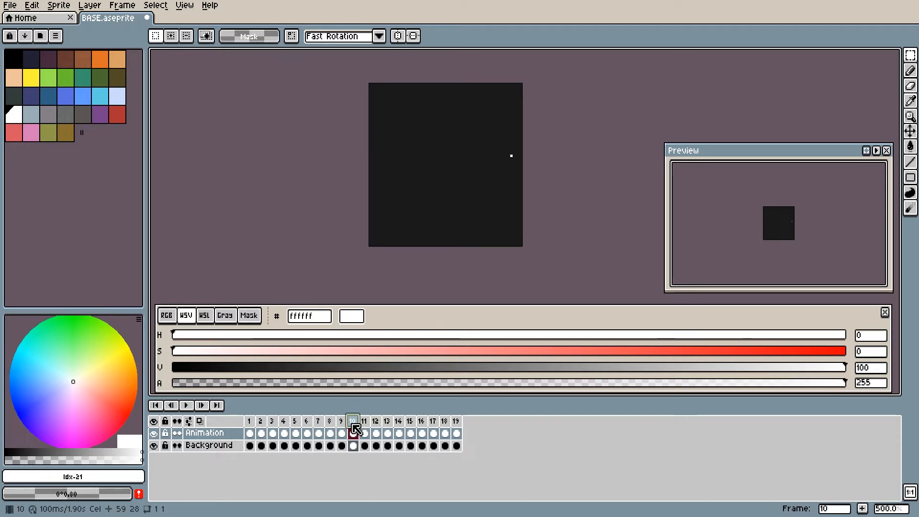
pyautogui.hotkey('alt', 'c')
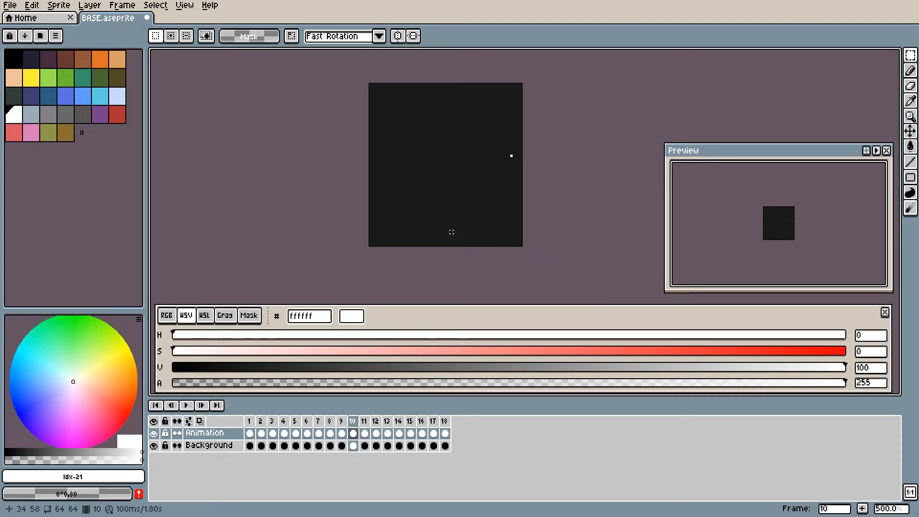
pyautogui.click(186, 407)
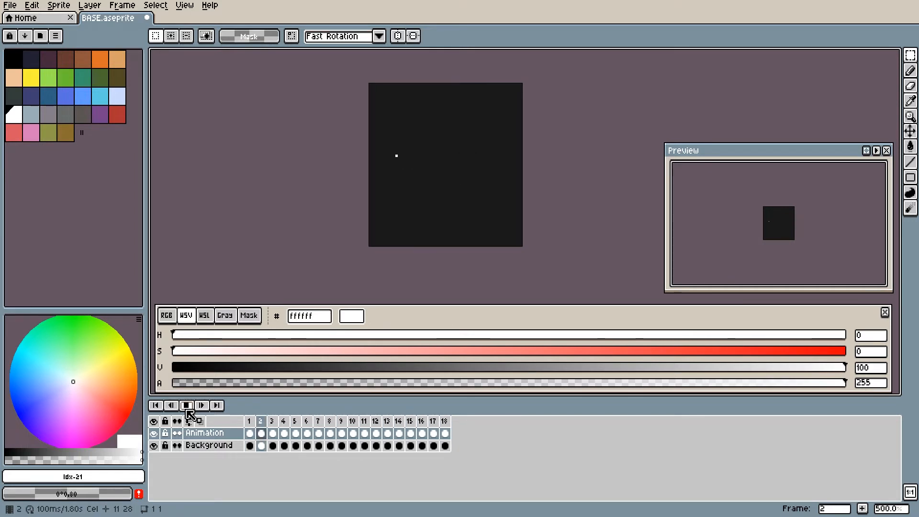
# Step: Stop playback and compare the pixel's position on the last frame with its position on frame 1
pyautogui.click(186, 406)
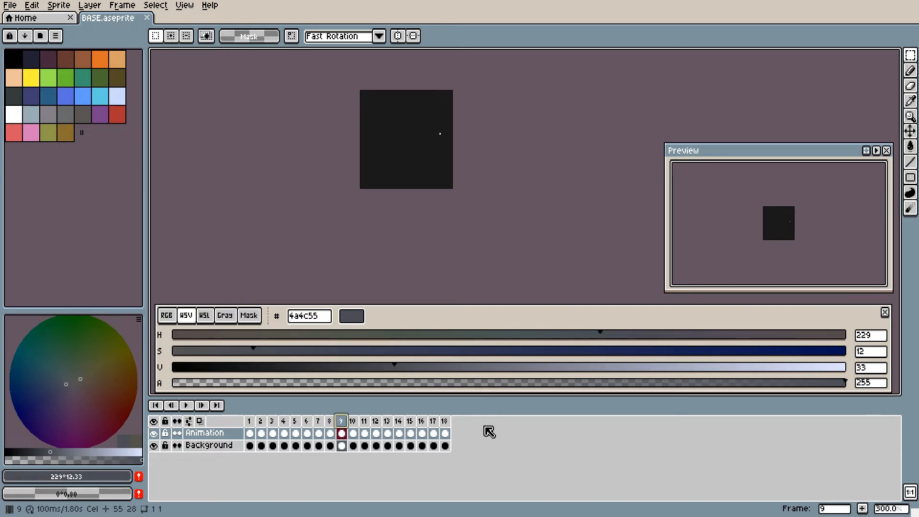
pyautogui.press('End')
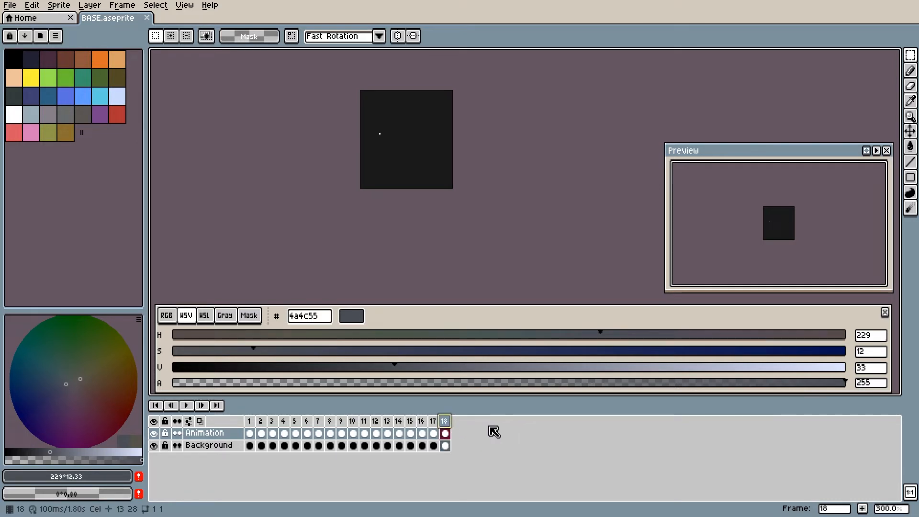
pyautogui.press('Home')
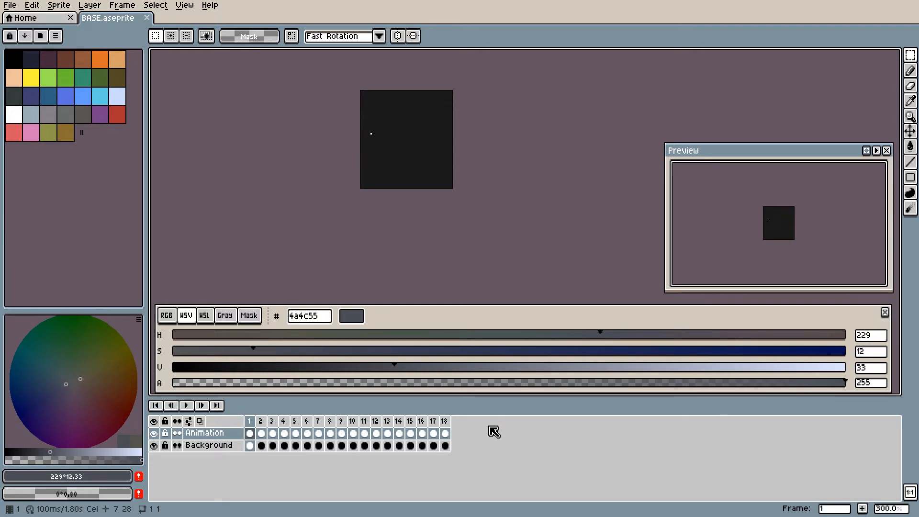
# Step: Add two copies of frame 1 after it, and move the white pixel 2 px left on frame 2
pyautogui.hotkey('alt', 'n')
pyautogui.hotkey('alt', 'n')
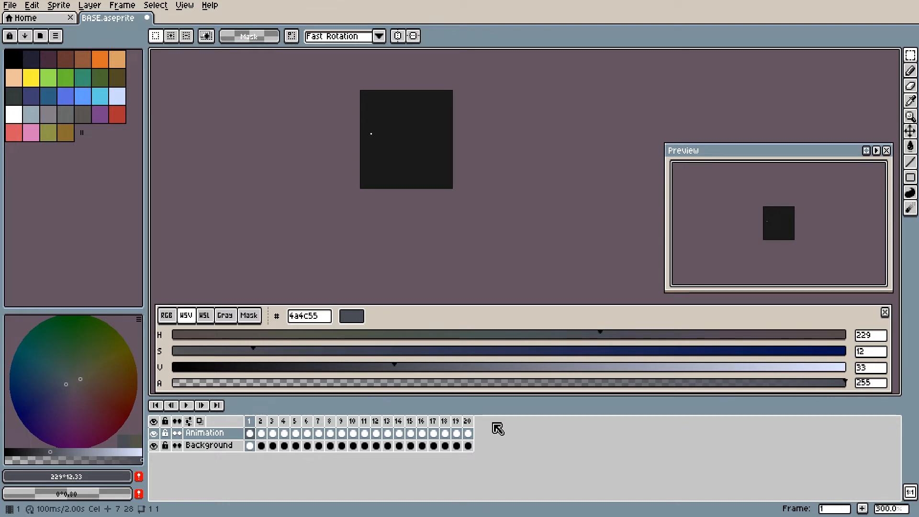
pyautogui.press('Right')
pyautogui.press('m')
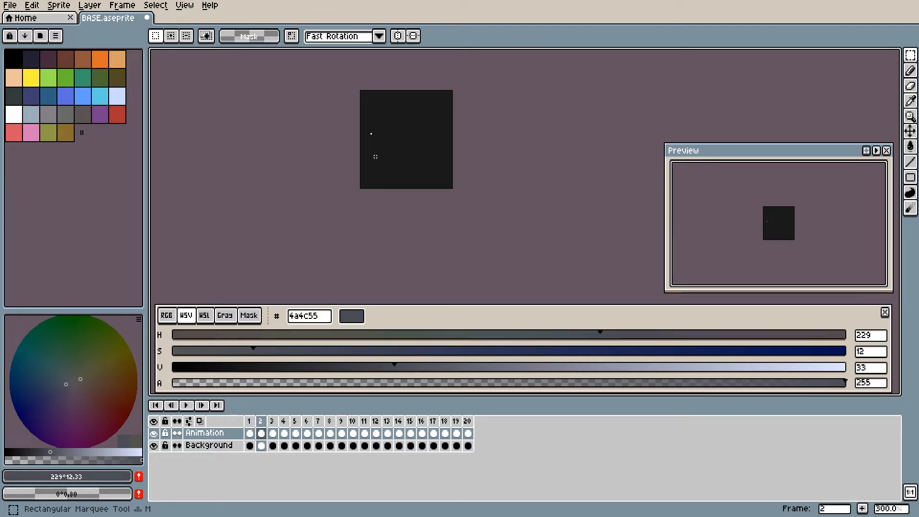
pyautogui.moveTo(363, 121); pyautogui.dragTo(395, 159)
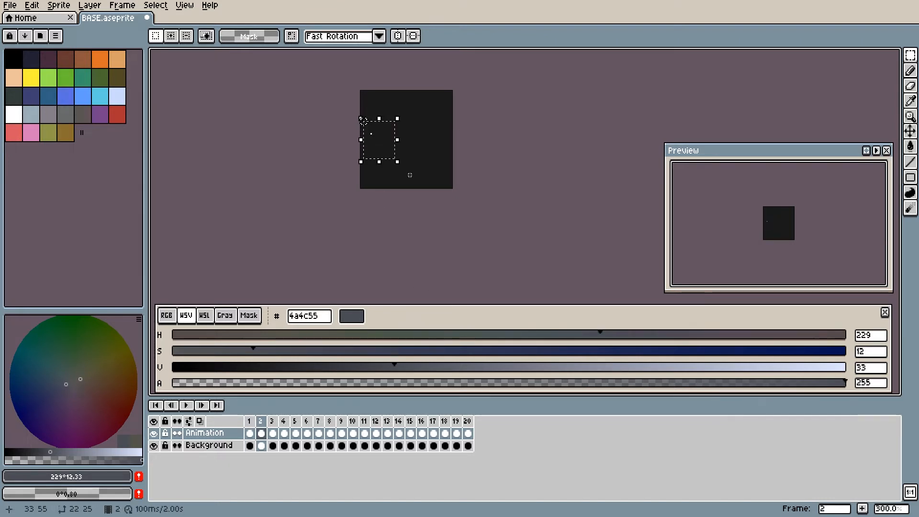
pyautogui.moveTo(363, 121); pyautogui.dragTo(360, 120)
# Step: On frame 3, move the white pixel 3 px left of its frame 1 position and clear the selection
pyautogui.press('Right')
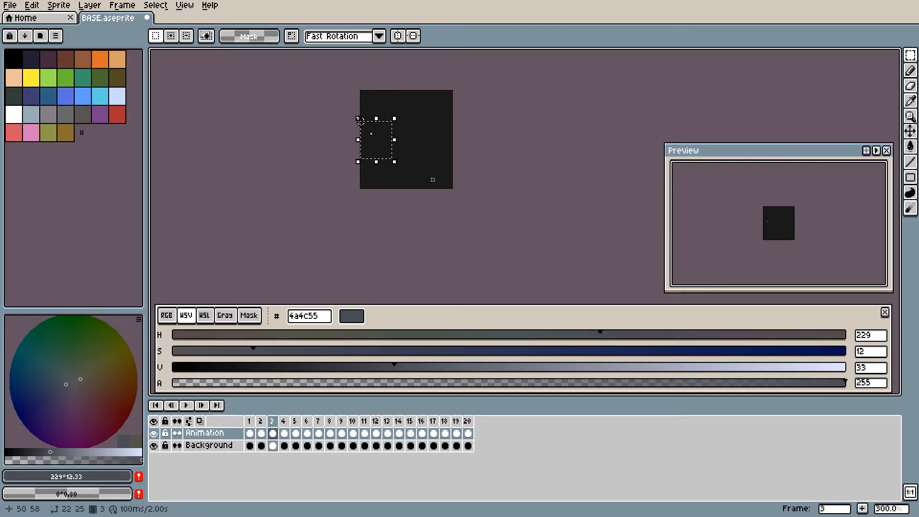
pyautogui.moveTo(360, 120); pyautogui.dragTo(355, 120)
pyautogui.hotkey('ctrl', 'd')
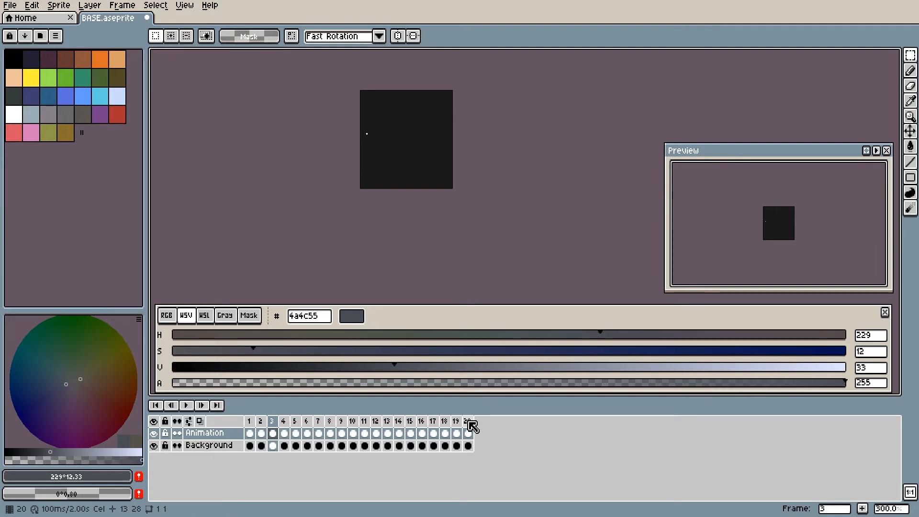
# Step: Step back and forth from the last frame through frame 4, checking the pixel's spacing at the left turning point
pyautogui.click(467, 421)
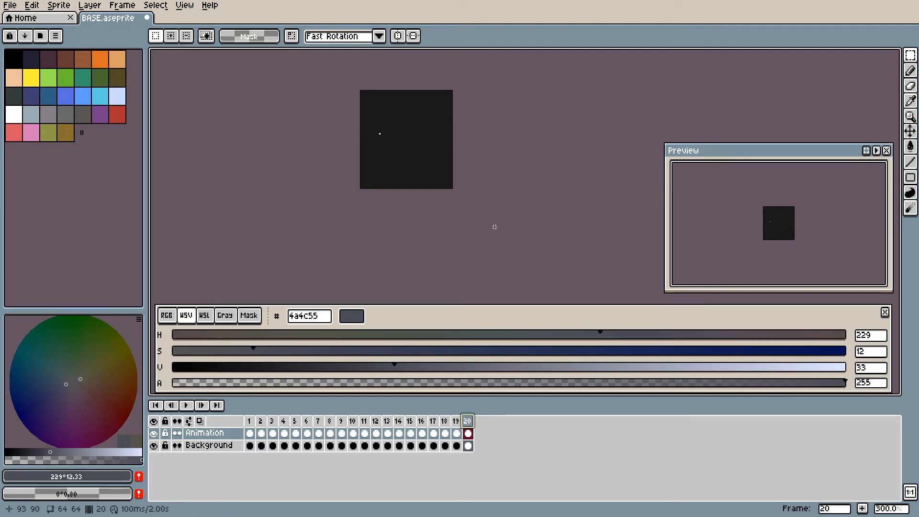
pyautogui.press('Right')
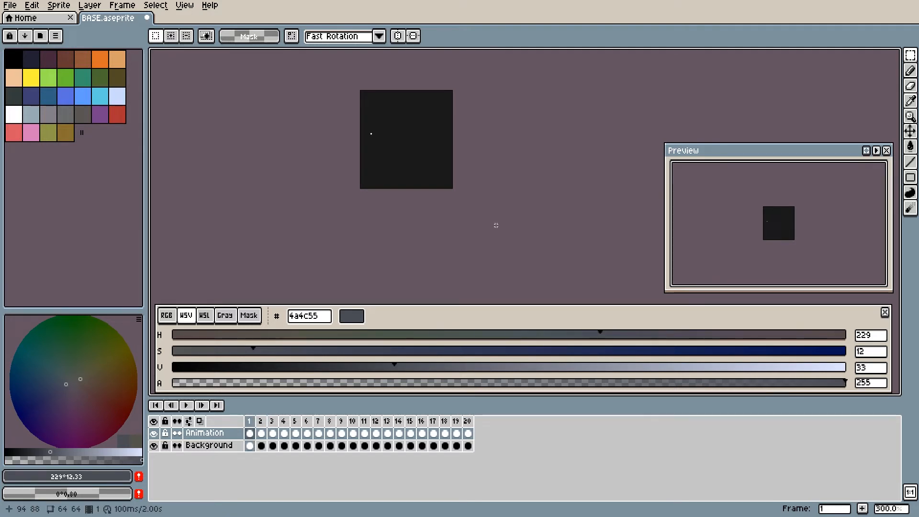
pyautogui.press('Right')
pyautogui.press('Right')
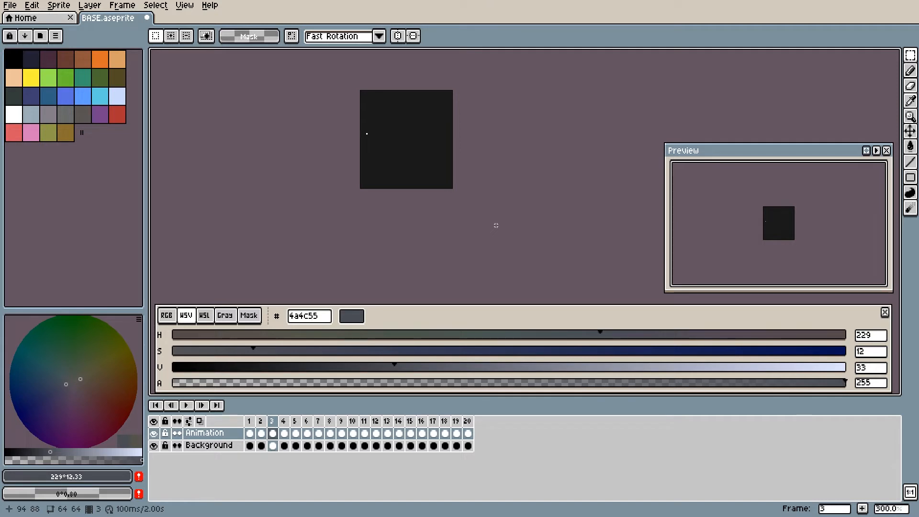
pyautogui.press('Left')
pyautogui.press('Left')
pyautogui.press('Left')
pyautogui.press('Right')
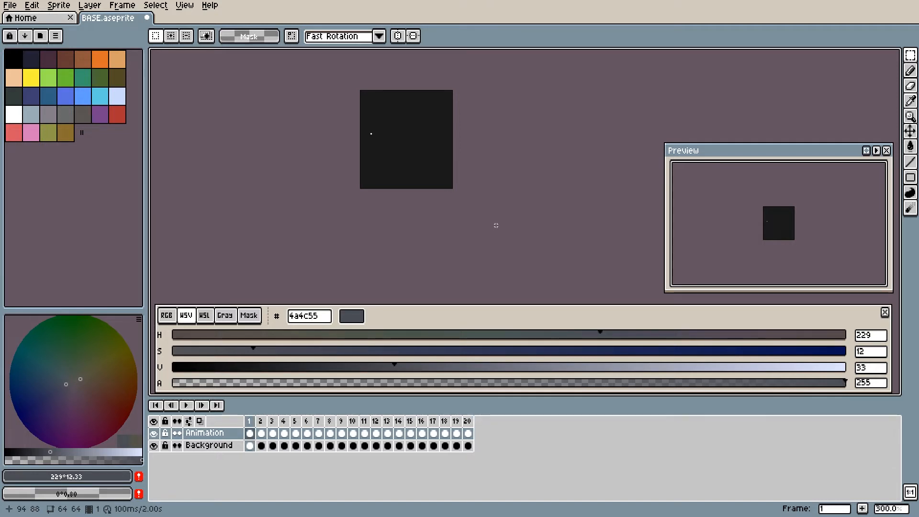
pyautogui.press('Right')
pyautogui.press('Right')
pyautogui.press('Right')
pyautogui.press('Left')
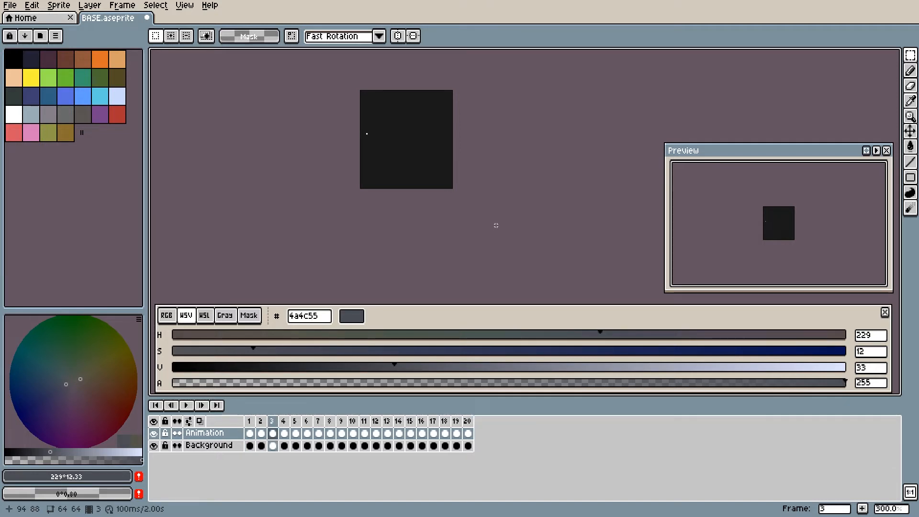
pyautogui.press('Right')
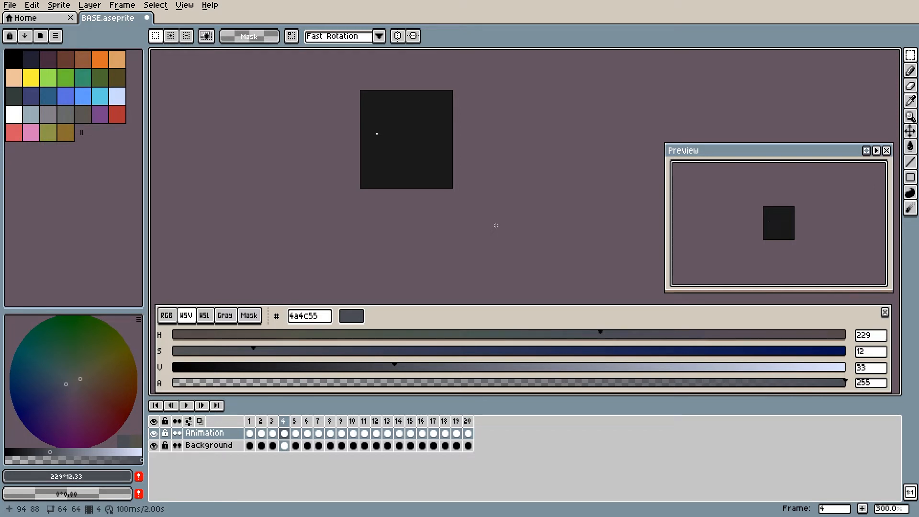
# Step: Add two frames duplicating frame 3 directly after it
pyautogui.click(273, 425)
pyautogui.hotkey('alt', 'n')
pyautogui.hotkey('alt', 'n')
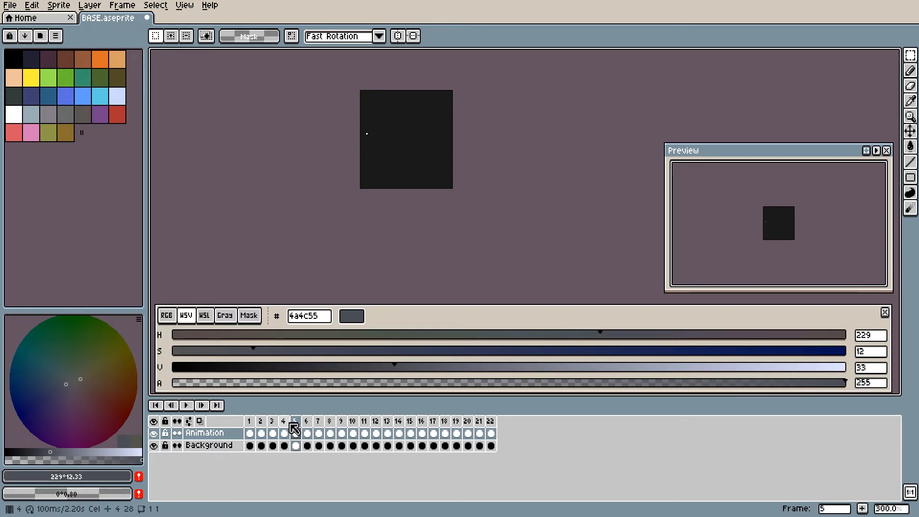
# Step: Copy the Animation layer's cel from frame 2 and paste it into frame 4
pyautogui.click(284, 433)
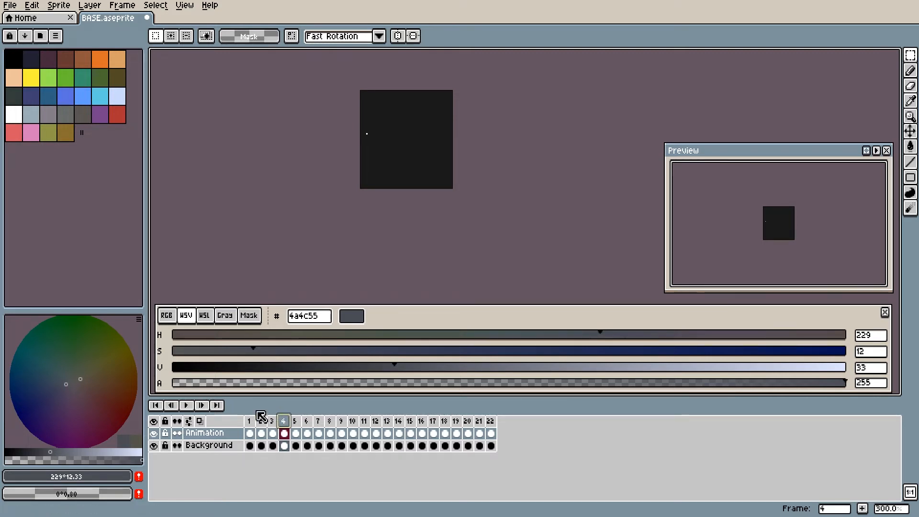
pyautogui.click(264, 425)
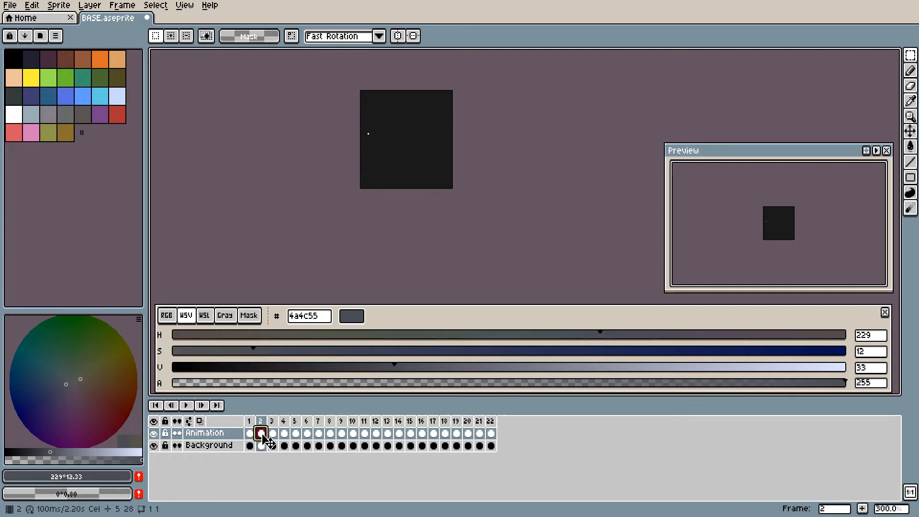
pyautogui.hotkey('ctrl', 'c')
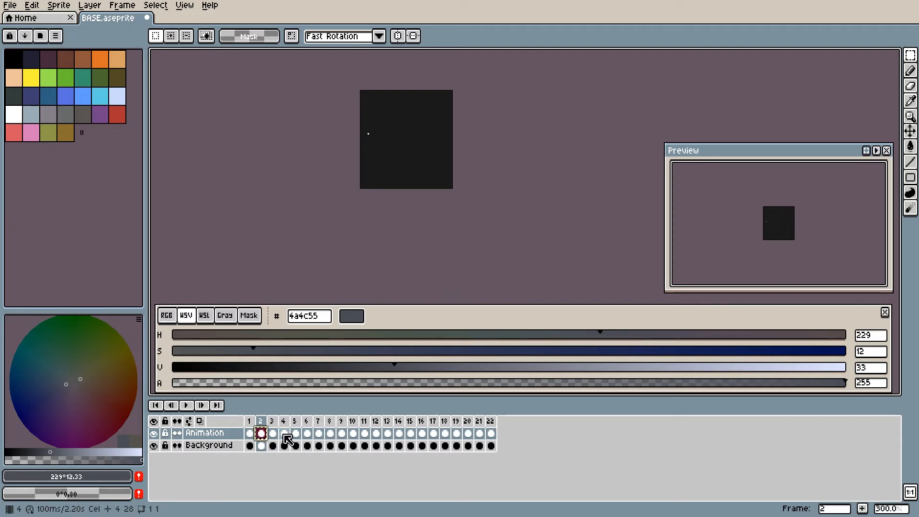
pyautogui.click(284, 434)
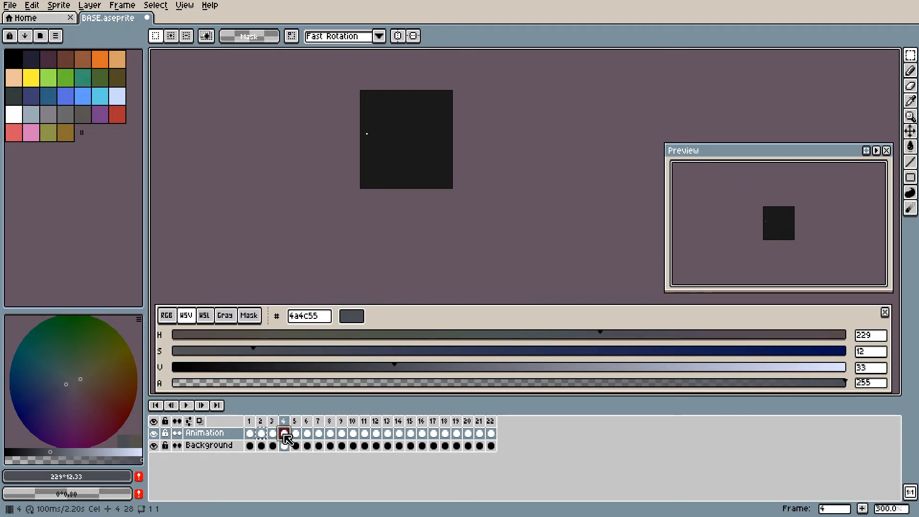
pyautogui.hotkey('ctrl', 'v')
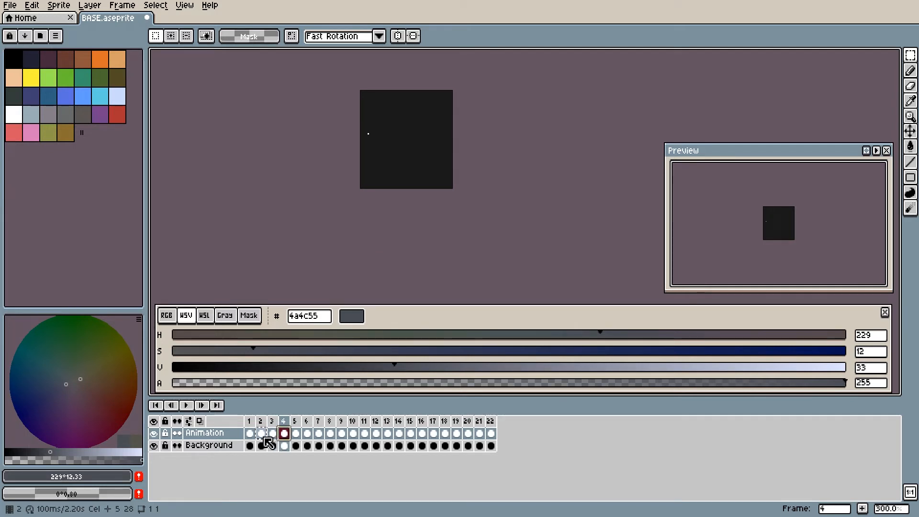
# Step: Copy the Animation layer's cel from frame 1 and paste it into frame 5
pyautogui.click(249, 434)
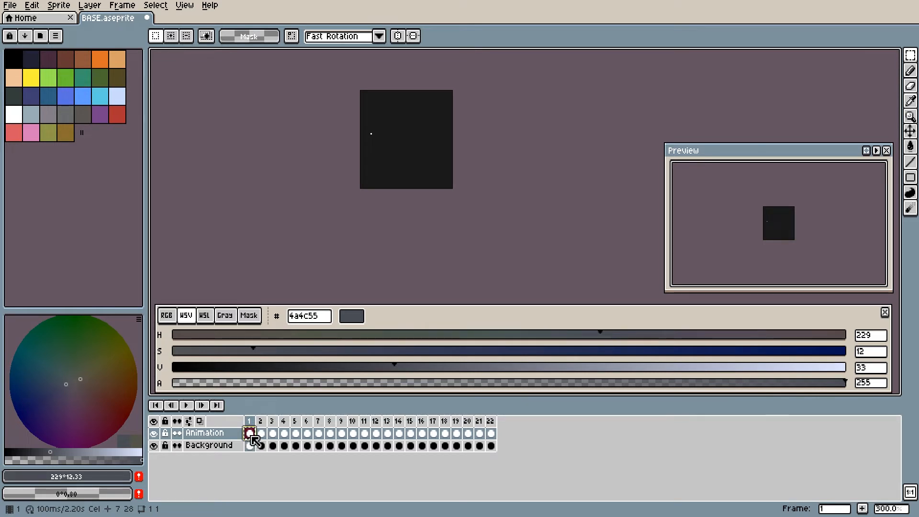
pyautogui.hotkey('ctrl', 'c')
pyautogui.click(295, 433)
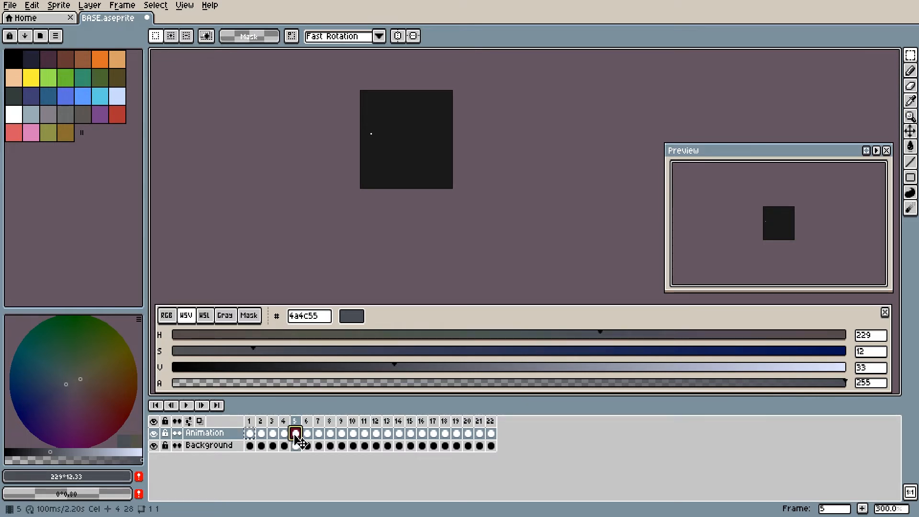
pyautogui.hotkey('ctrl', 'v')
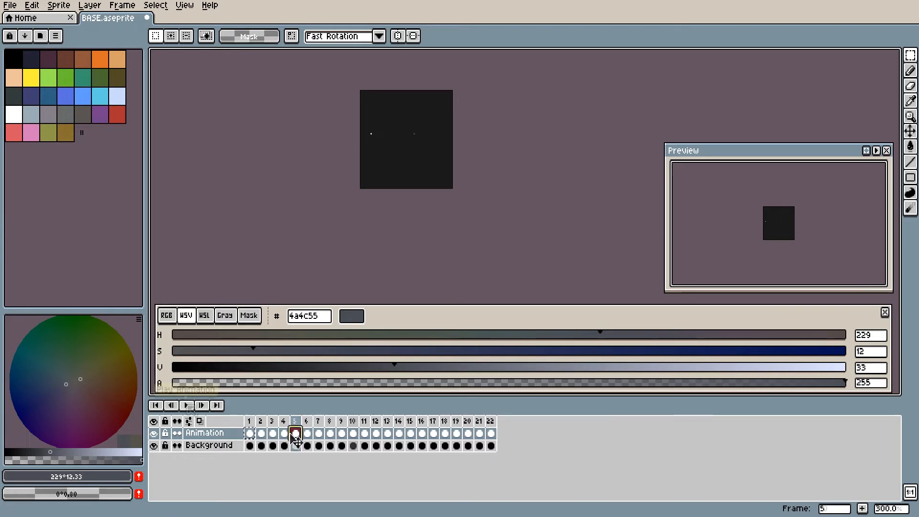
# Step: Play and stop the animation, and compare the pixel's positions on frames 14 and 15 at the right turning point
pyautogui.click(187, 405)
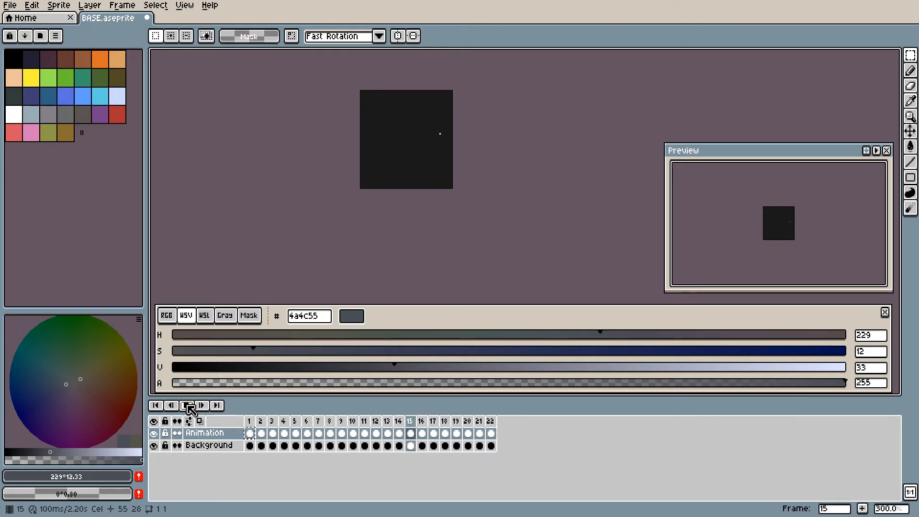
pyautogui.click(188, 406)
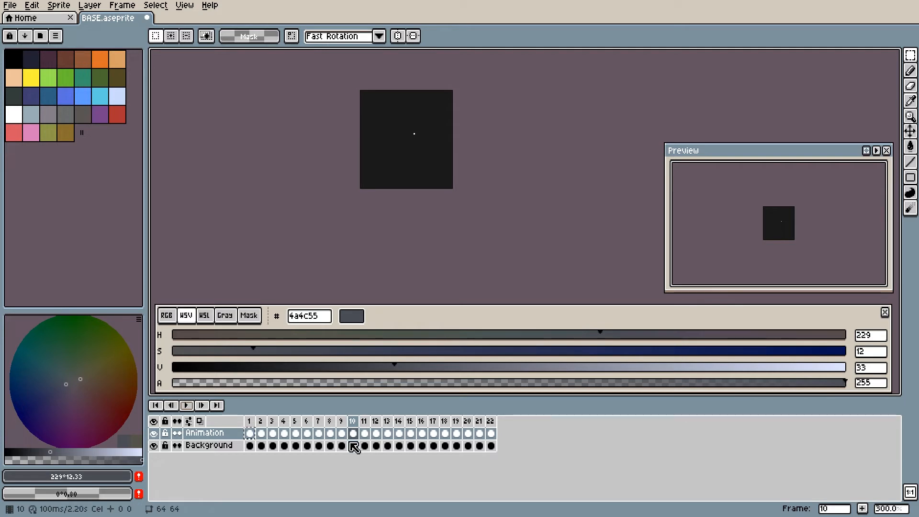
pyautogui.press('Right')
pyautogui.press('Right')
pyautogui.press('Right')
pyautogui.press('Right')
pyautogui.press('Right')
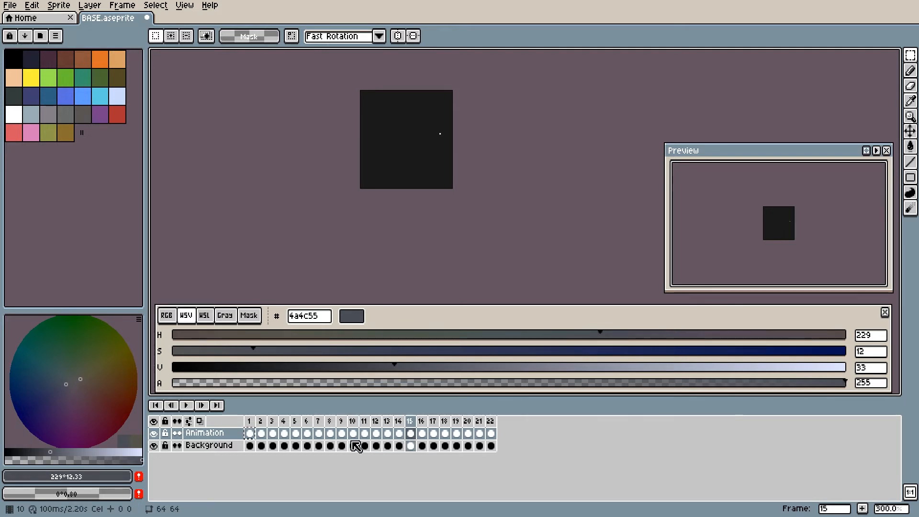
pyautogui.press('Left')
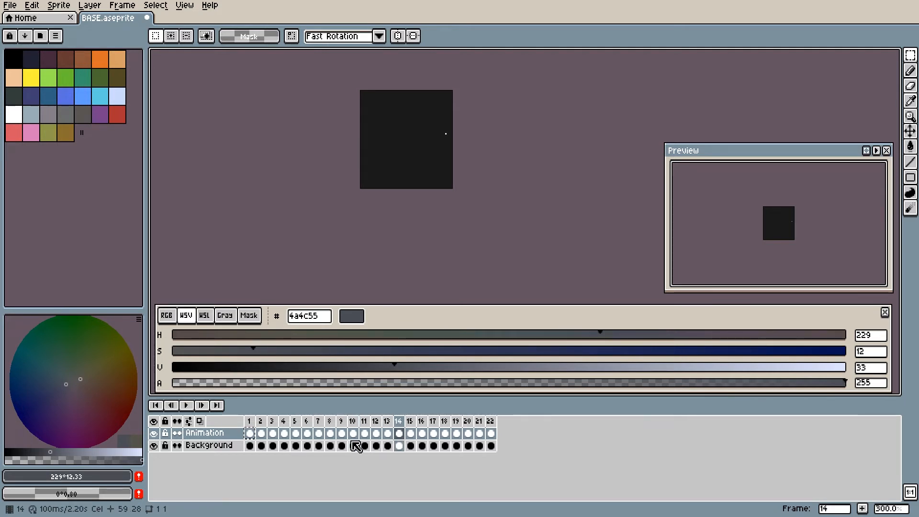
pyautogui.press('Right')
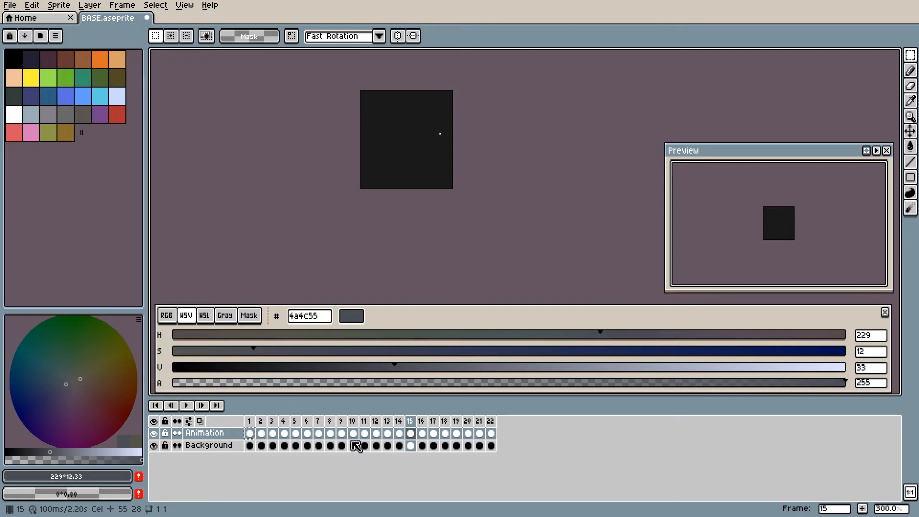
pyautogui.press('Left')
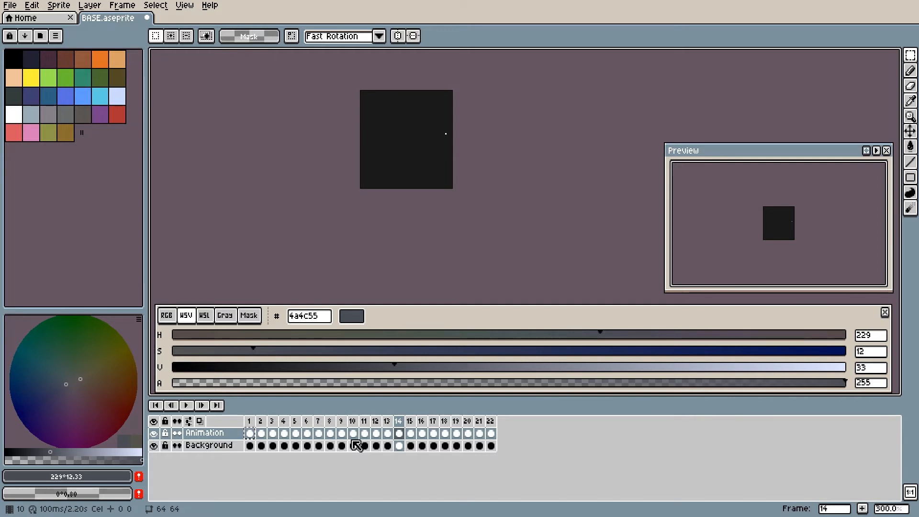
# Step: Add two frames duplicating frame 14 directly after it
pyautogui.hotkey('alt', 'n')
pyautogui.hotkey('alt', 'n')
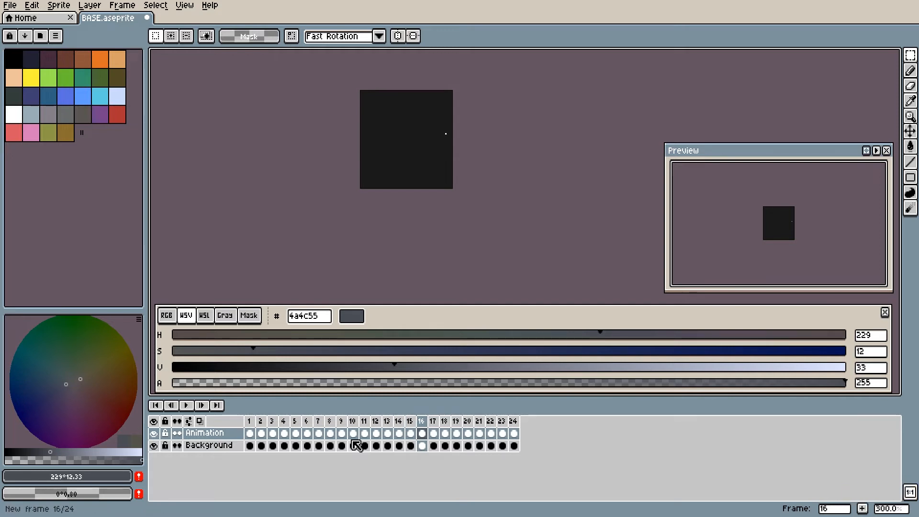
pyautogui.click(413, 429)
pyautogui.click(423, 430)
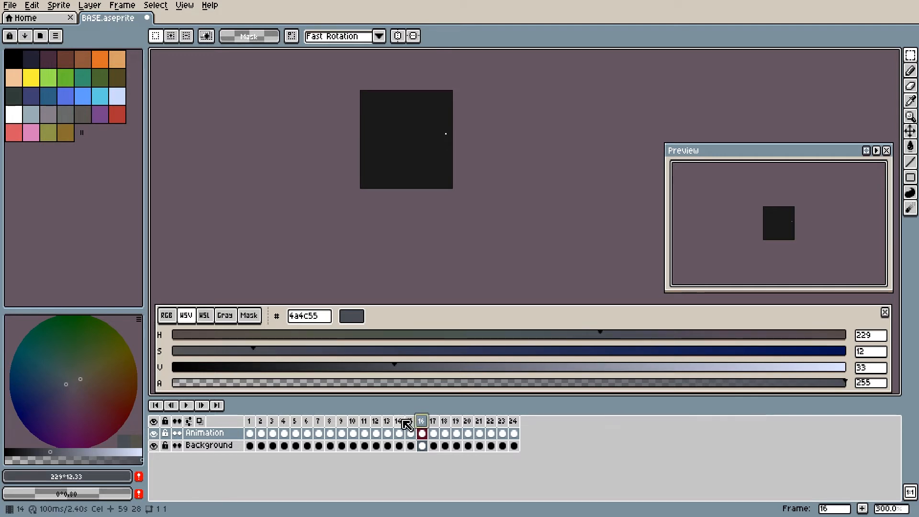
# Step: On frame 15 of the Animation layer, select the area around the white pixel and move it 2 px right
pyautogui.click(410, 431)
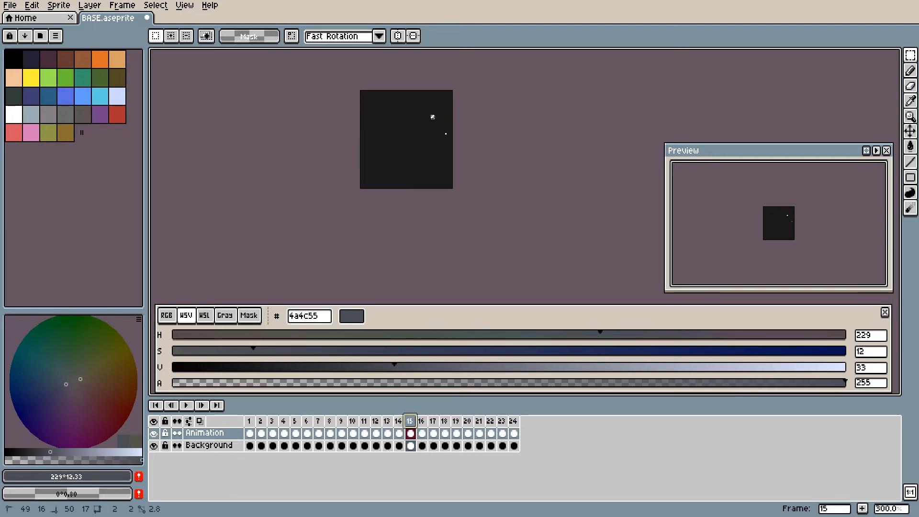
pyautogui.moveTo(431, 115); pyautogui.dragTo(452, 157)
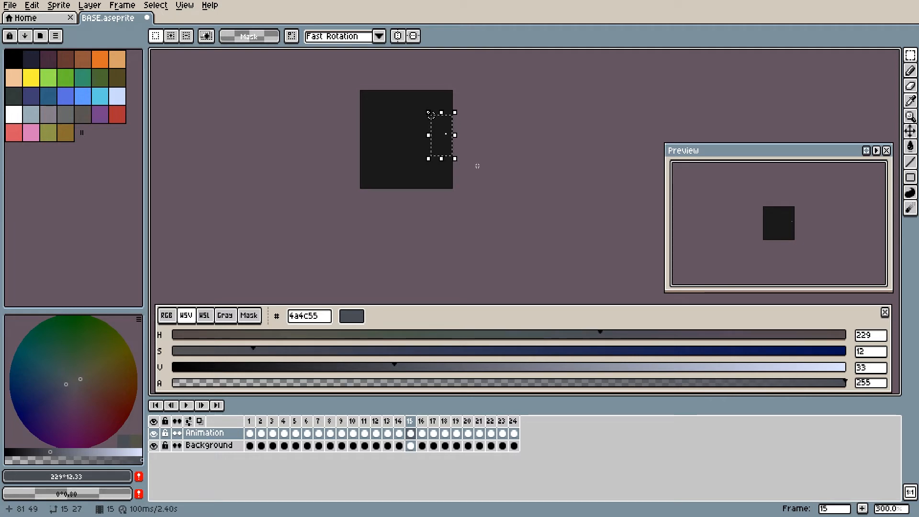
pyautogui.press('Right')
pyautogui.press('Right')
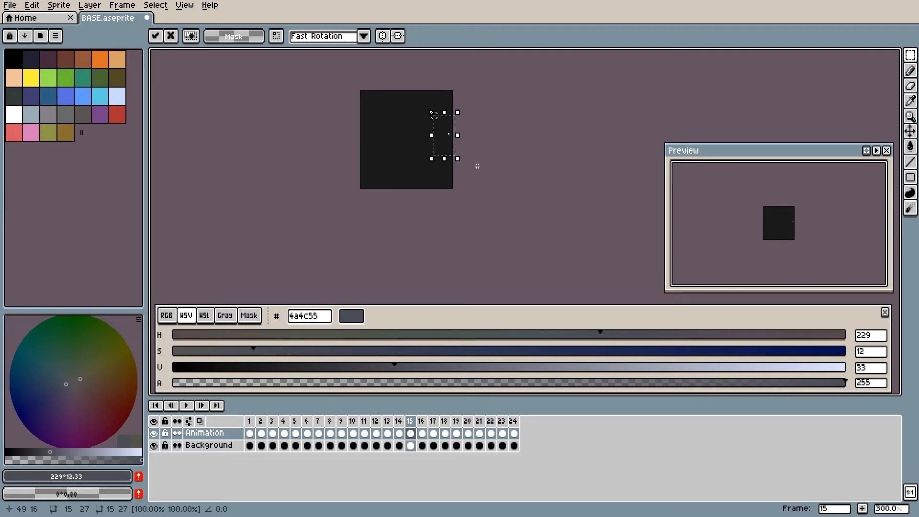
pyautogui.click(422, 433)
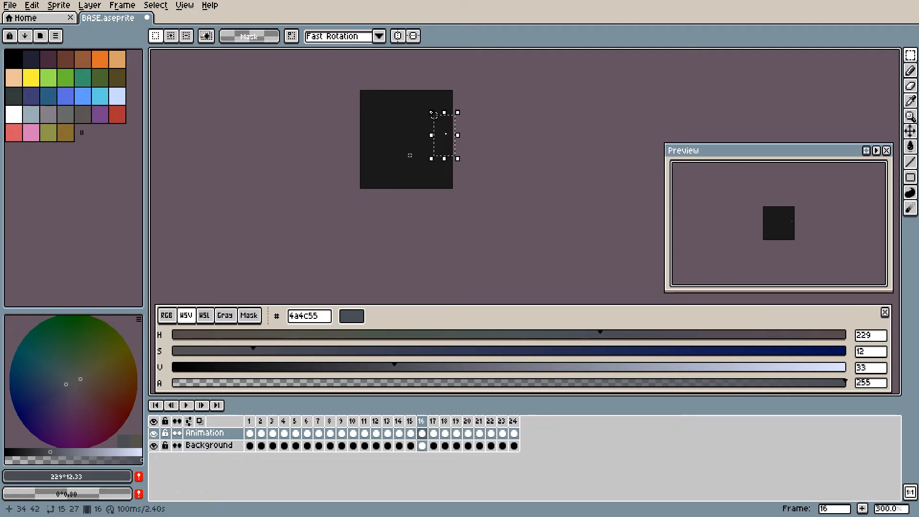
# Step: On frame 16 of the Animation layer, move the selected white pixel 3 px right
pyautogui.press('Right')
pyautogui.press('Right')
pyautogui.press('Right')
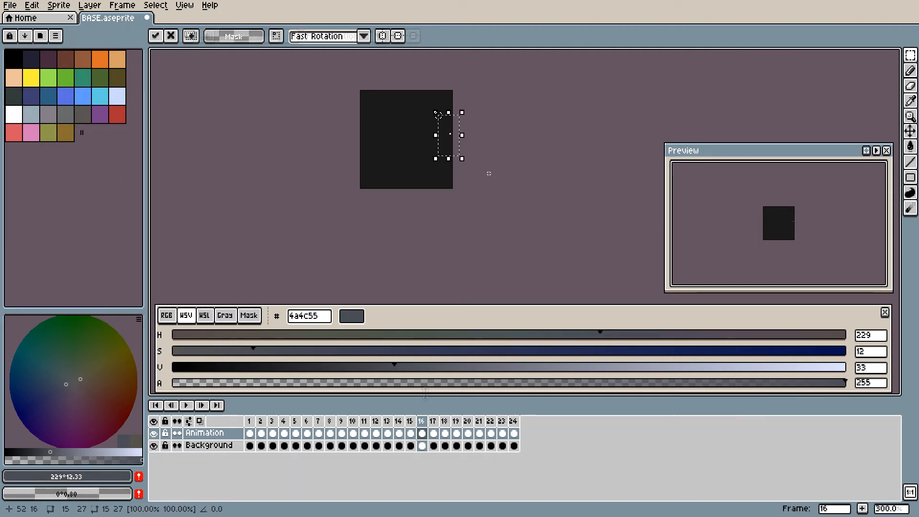
# Step: Add a frame after frame 16 and copy the Animation layer's cel from frame 15 into frame 17
pyautogui.hotkey('alt', 'n')
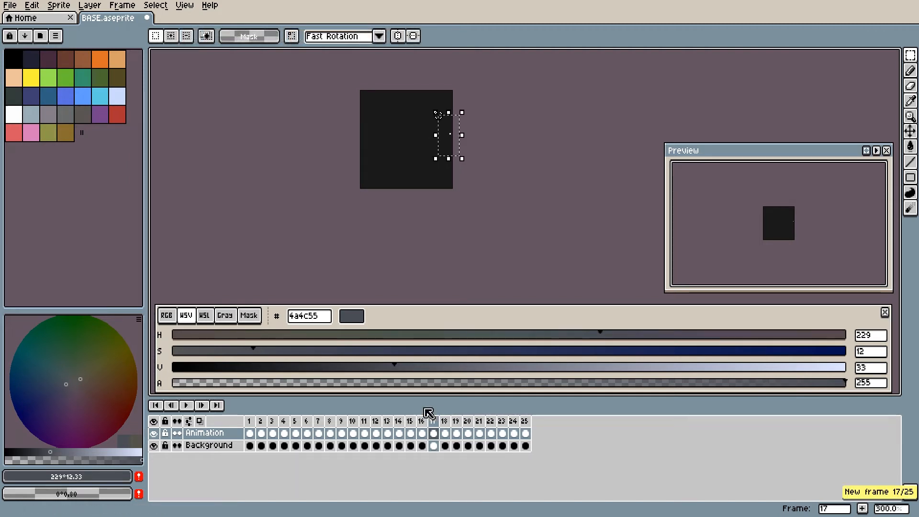
pyautogui.click(411, 434)
pyautogui.click(434, 434)
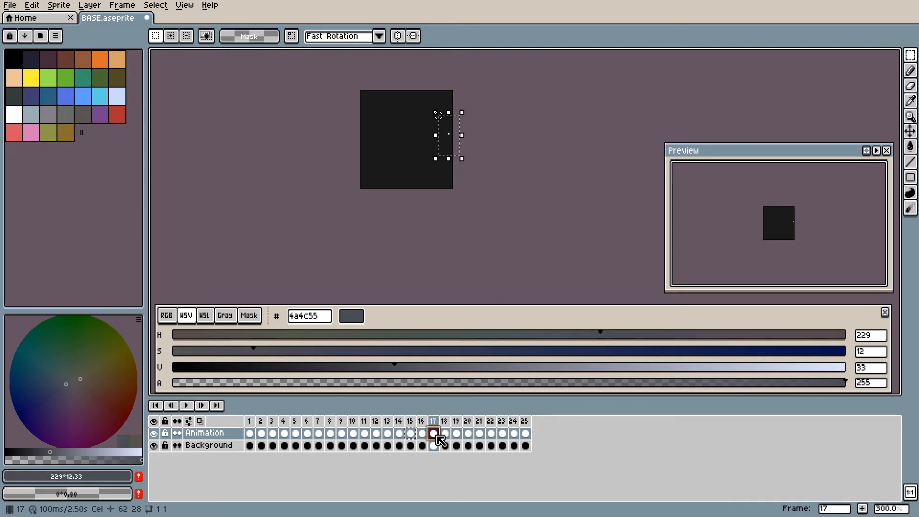
# Step: Add a frame after frame 17, copy the Animation layer's cel from frame 14 into frame 18, and play the animation
pyautogui.hotkey('alt', 'n')
pyautogui.click(398, 422)
pyautogui.click(400, 433)
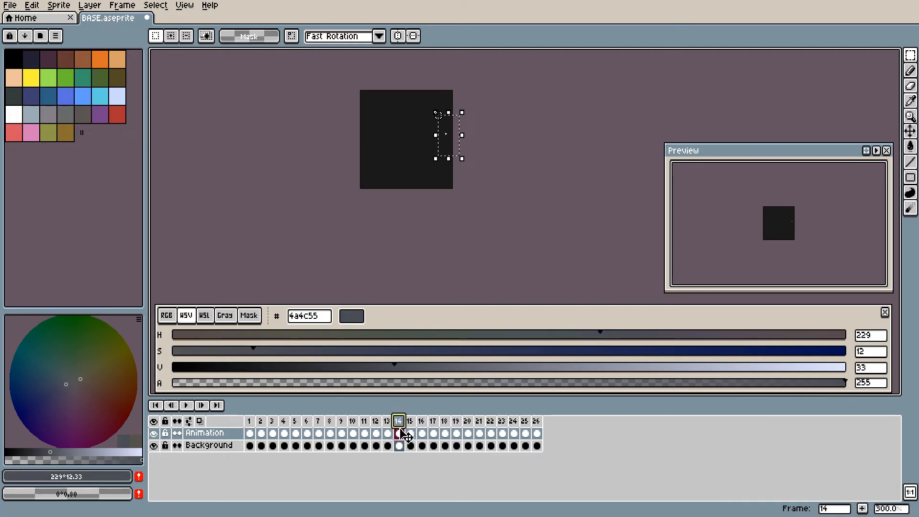
pyautogui.hotkey('ctrl', 'c')
pyautogui.click(446, 433)
pyautogui.click(186, 406)
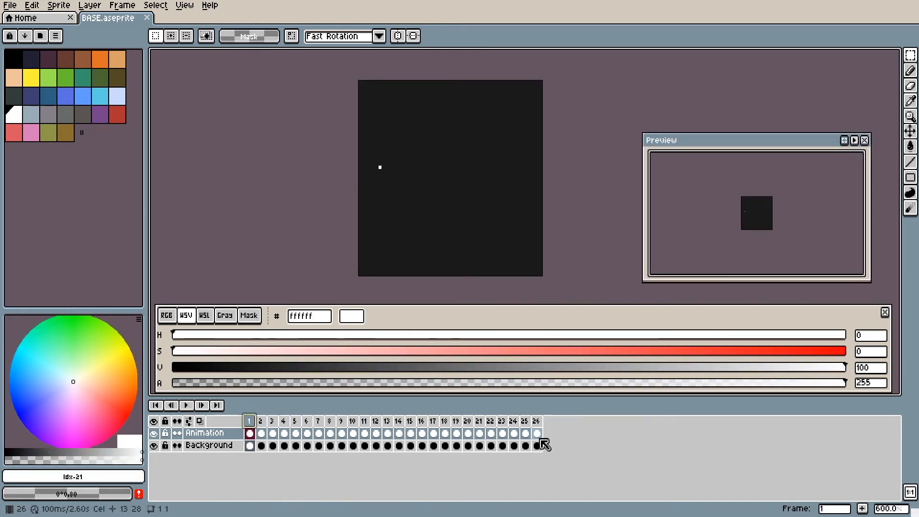
# Step: Put the Animation layer into a new group and name the group "Loading Animation"
pyautogui.rightClick(225, 437)
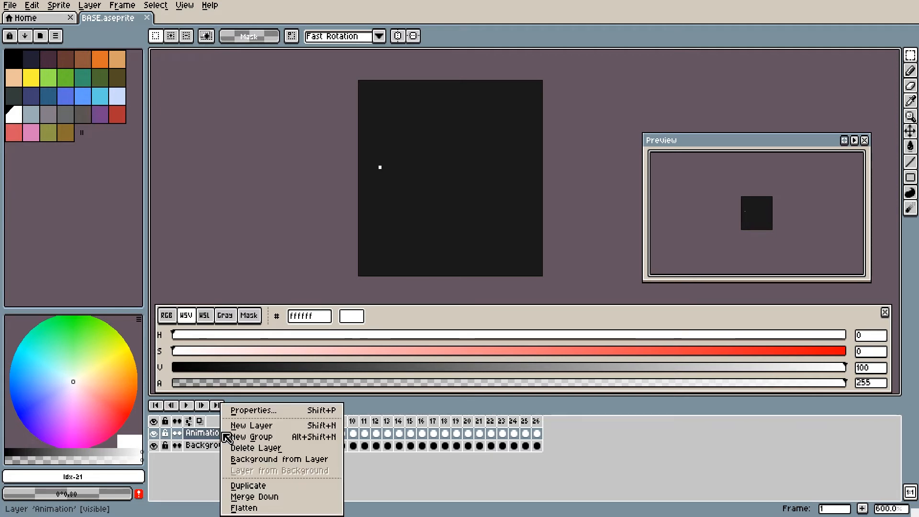
pyautogui.click(229, 436)
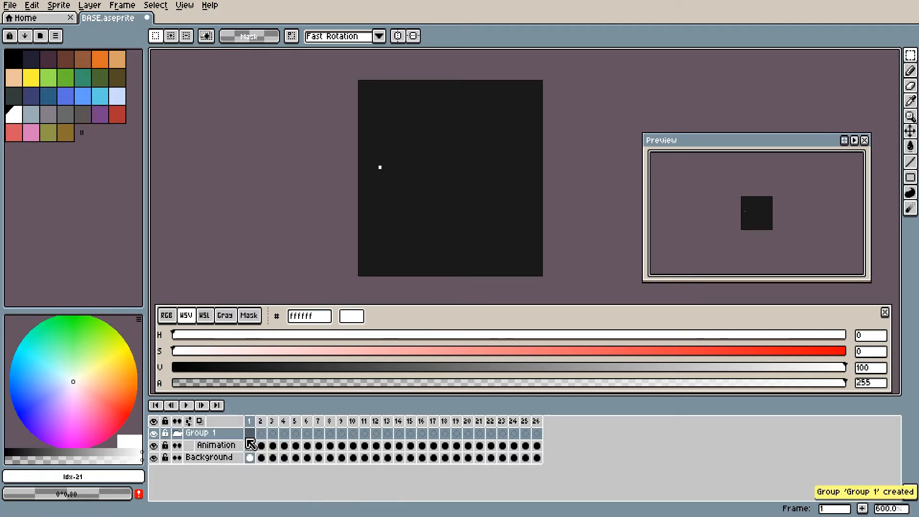
pyautogui.doubleClick(221, 434)
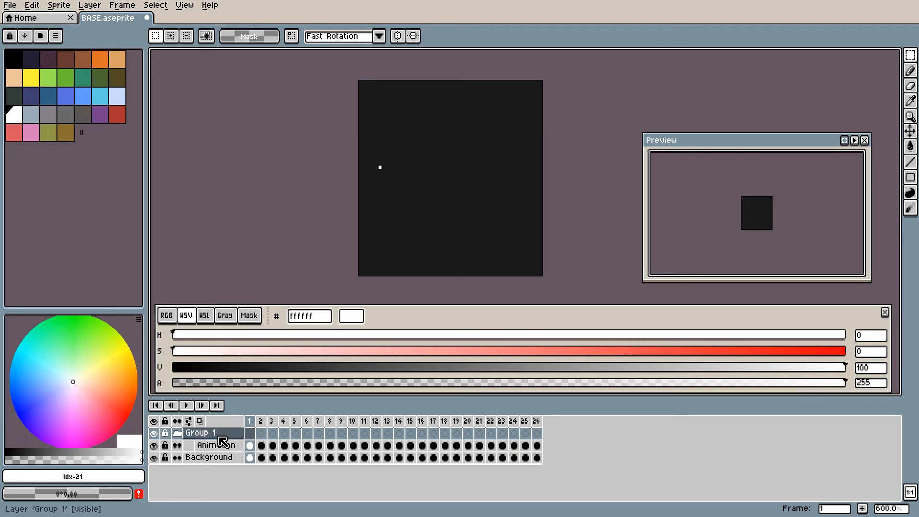
pyautogui.write('loadi')
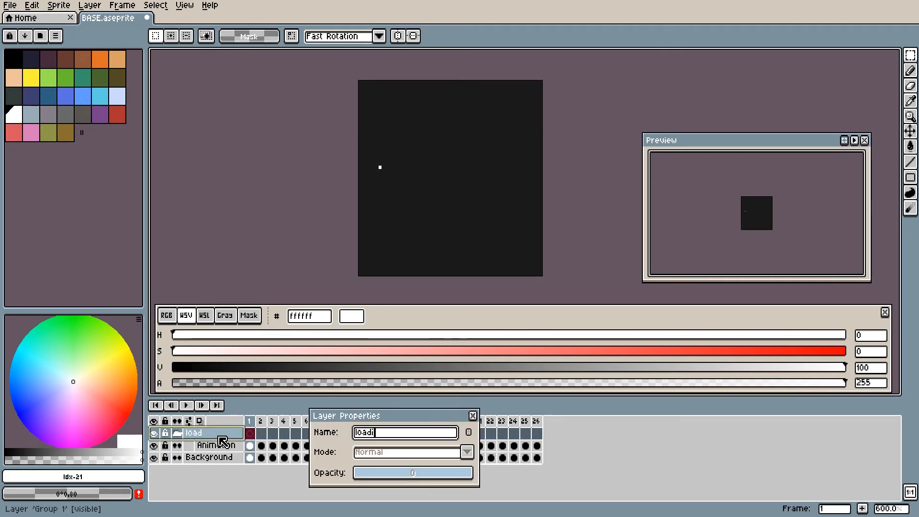
pyautogui.write('ng Animation')
pyautogui.press('Return')
# Step: Add a new layer above the Animation layer inside the group and name it "Text"
pyautogui.click(227, 446)
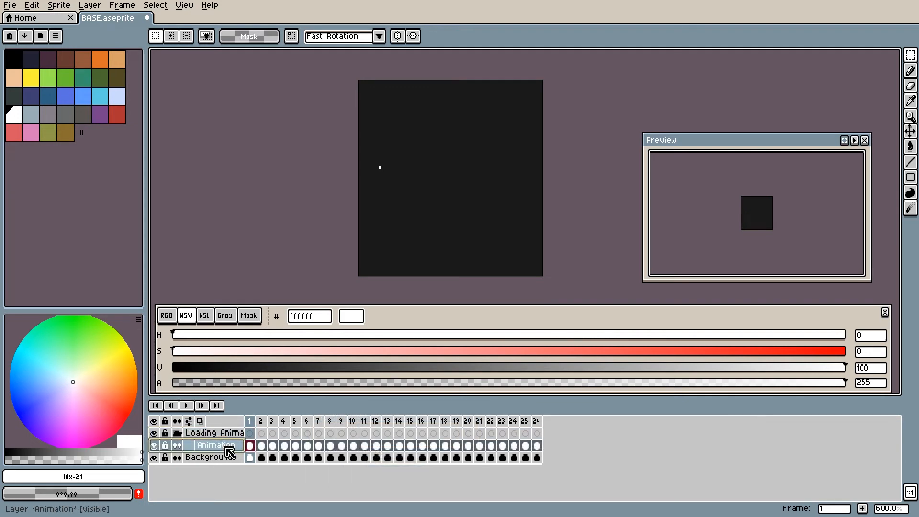
pyautogui.hotkey('shift', 'n')
pyautogui.doubleClick(230, 449)
pyautogui.write('Text')
pyautogui.press('Return')
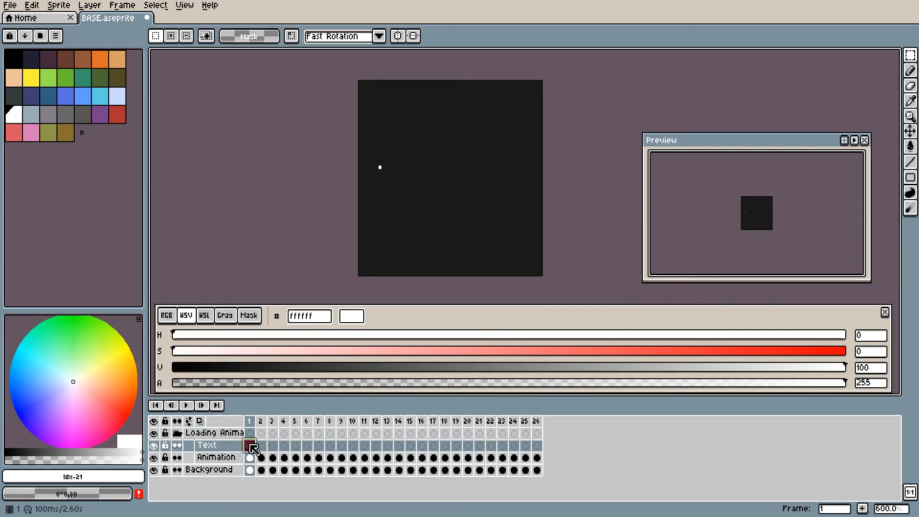
# Step: Insert the text "Loading" in the SadCaps(5) font at size 16 on frame 1 of the Text layer and move it above the pixel
pyautogui.hotkey('ctrl', 't')
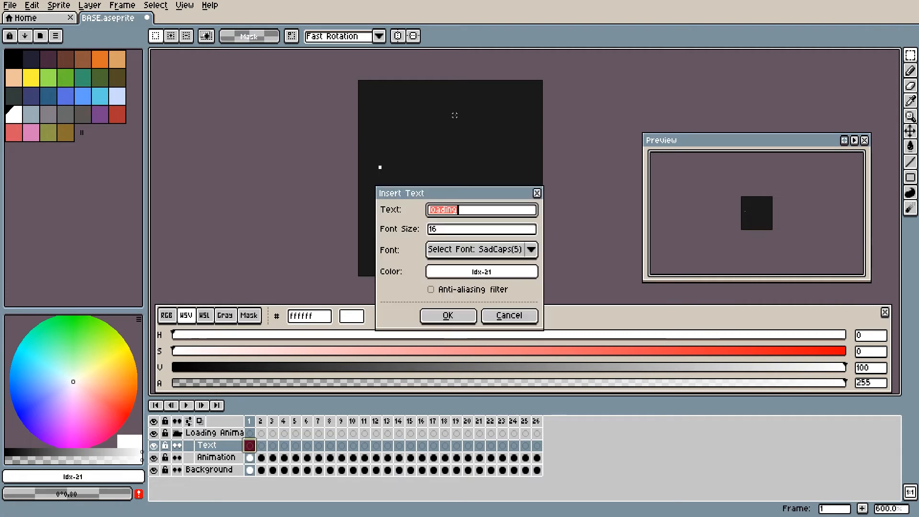
pyautogui.press('Return')
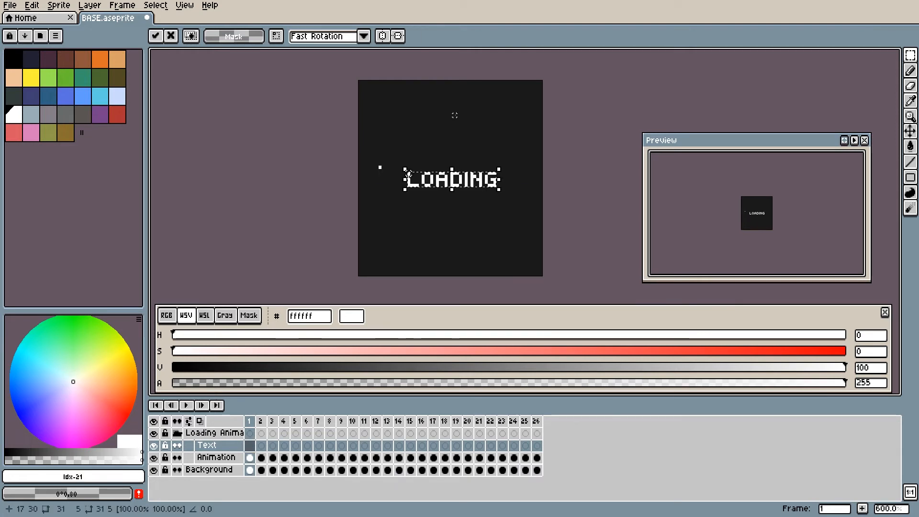
pyautogui.moveTo(408, 149); pyautogui.dragTo(408, 140)
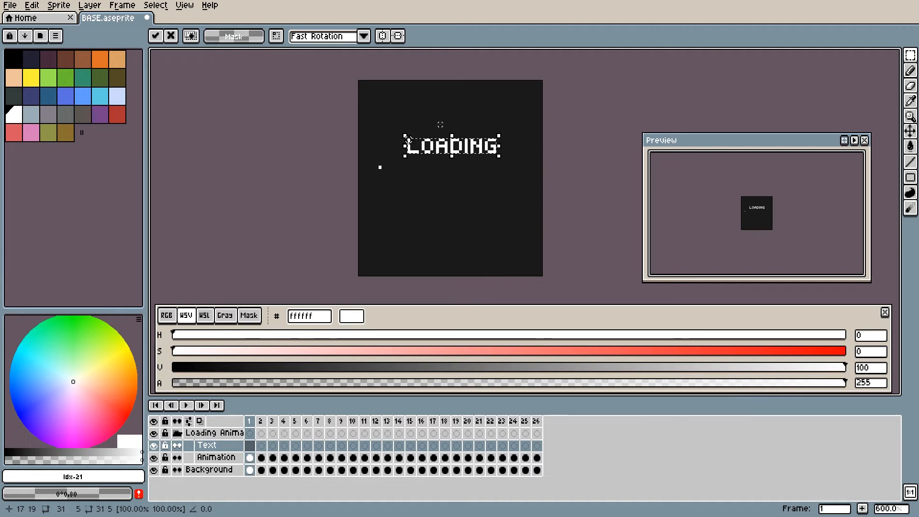
# Step: Enable onion skinning for the Animation layer with its range reaching frame 14, and open the timeline settings
pyautogui.click(207, 424)
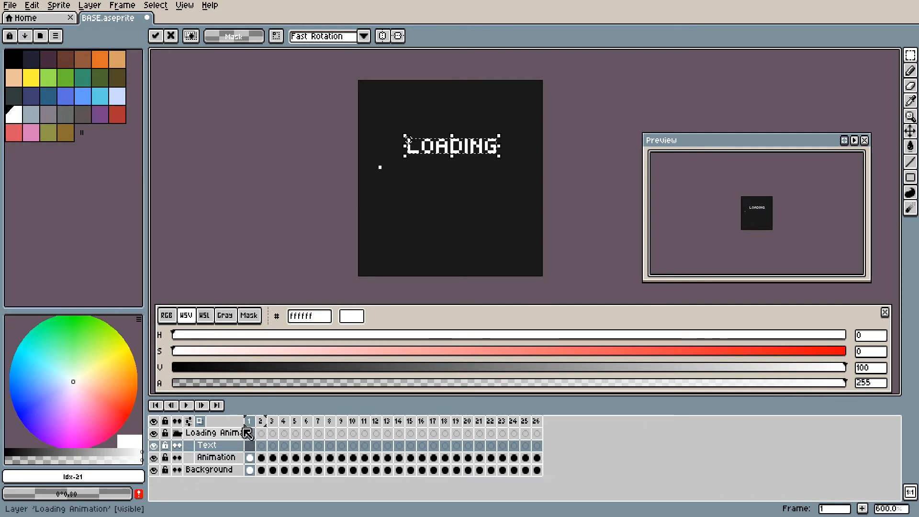
pyautogui.press('Down')
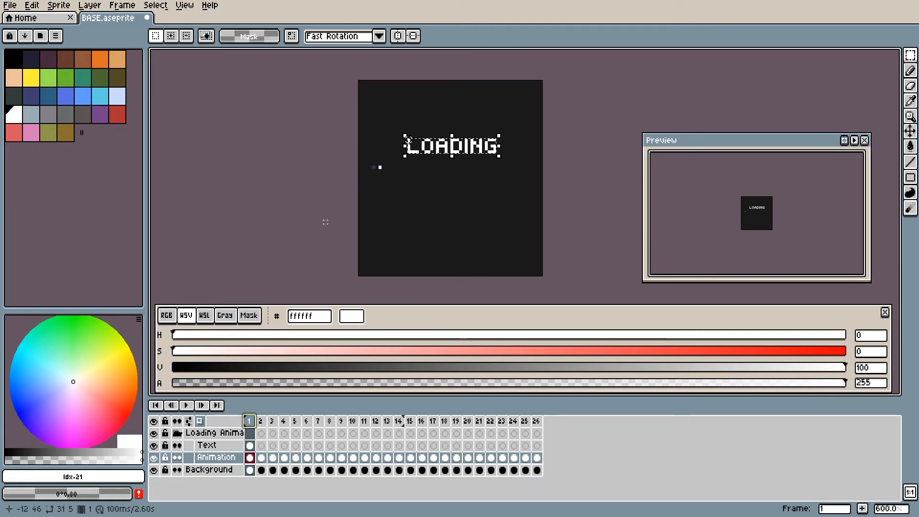
pyautogui.click(191, 424)
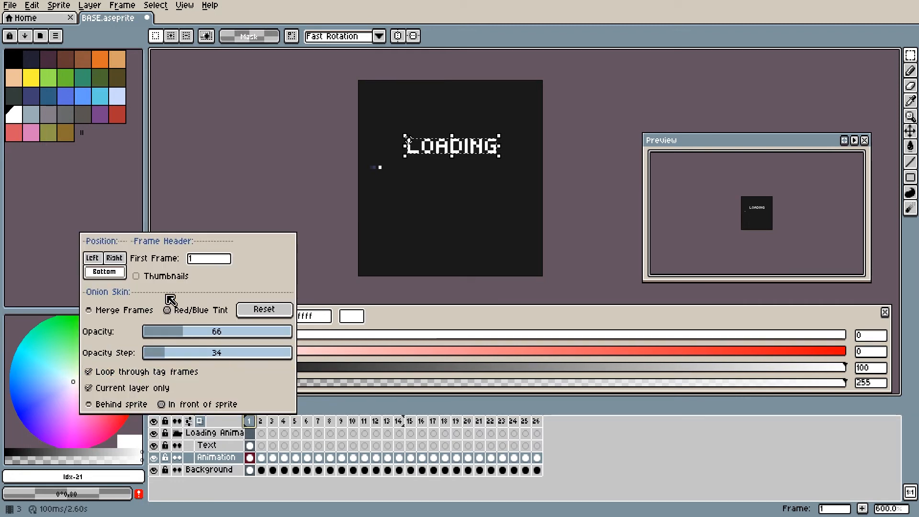
# Step: Try the Right and Left timeline positions and return the timeline to Bottom
pyautogui.click(114, 258)
pyautogui.click(93, 258)
pyautogui.click(104, 271)
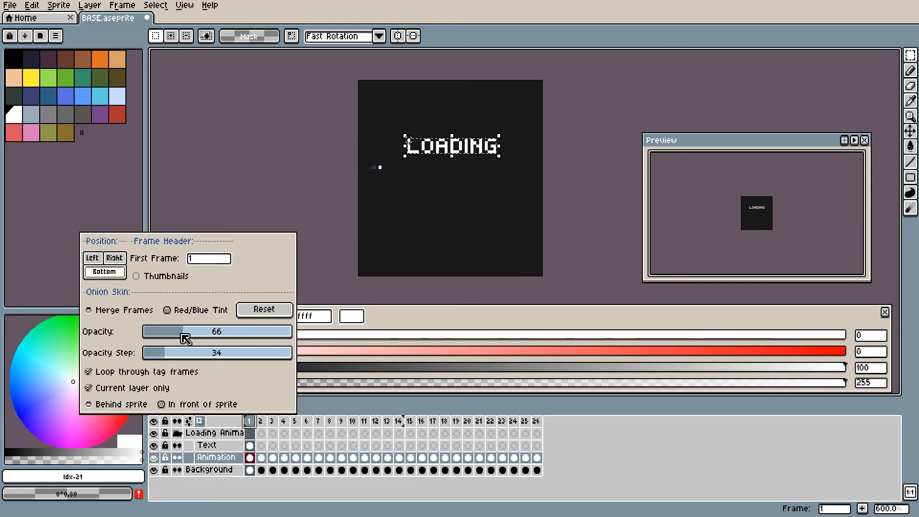
# Step: Set the onion skin opacity to 255 and its opacity step to 0, and close the timeline settings
pyautogui.moveTo(186, 338); pyautogui.dragTo(306, 345)
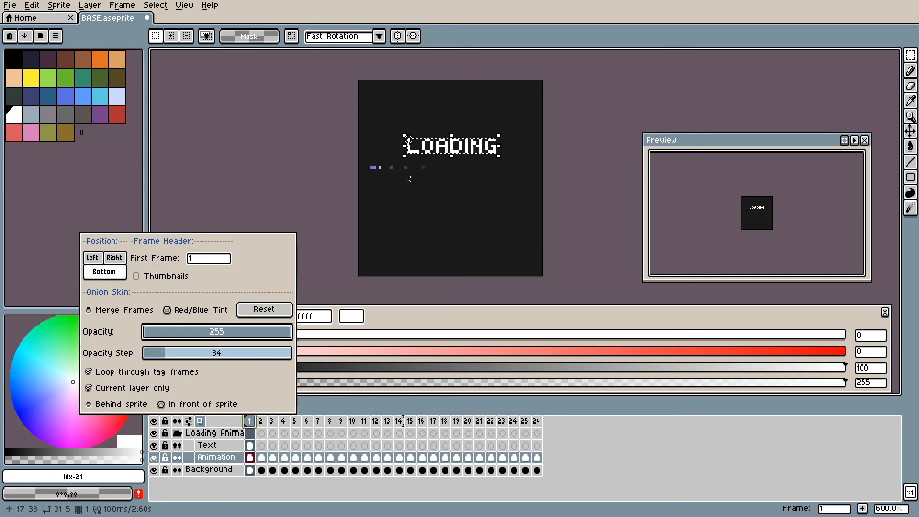
pyautogui.press('Tab')
pyautogui.press('Left')
pyautogui.press('Left')
pyautogui.press('Left')
pyautogui.press('Left')
pyautogui.press('Left')
pyautogui.press('Left')
pyautogui.press('Left')
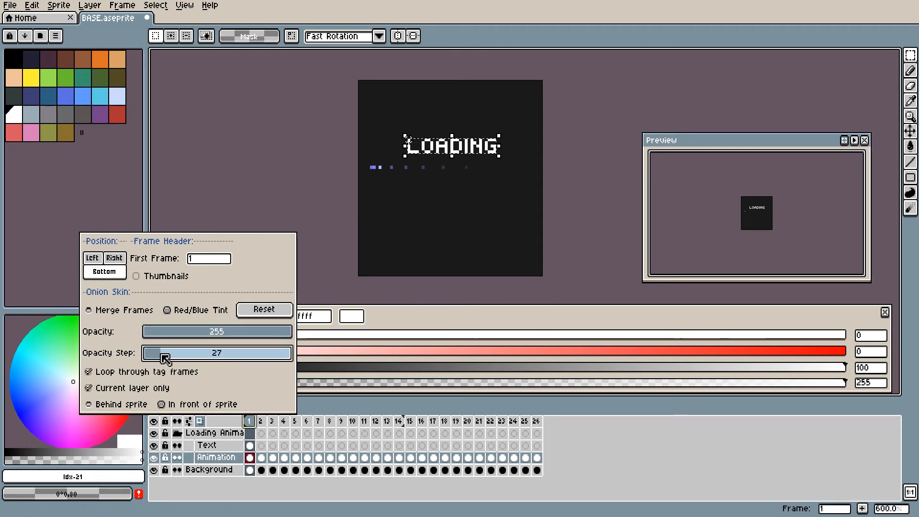
pyautogui.moveTo(159, 356); pyautogui.dragTo(147, 356)
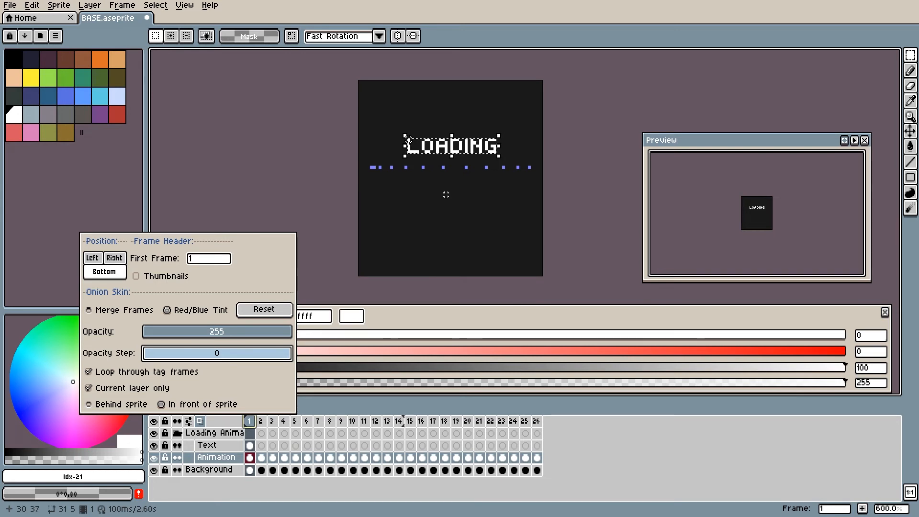
pyautogui.click(600, 436)
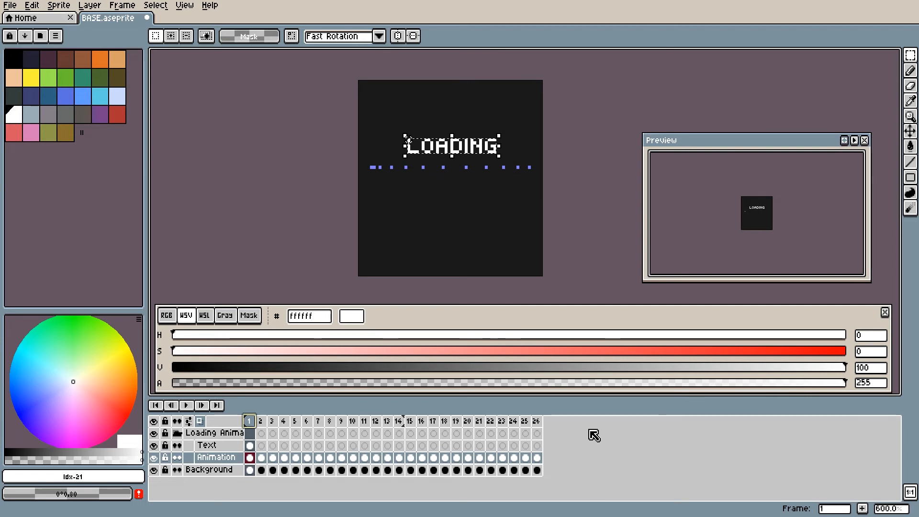
# Step: Move the LOADING text on the Text layer 3 px down with the Move tool, closer to the pixel's path
pyautogui.click(225, 445)
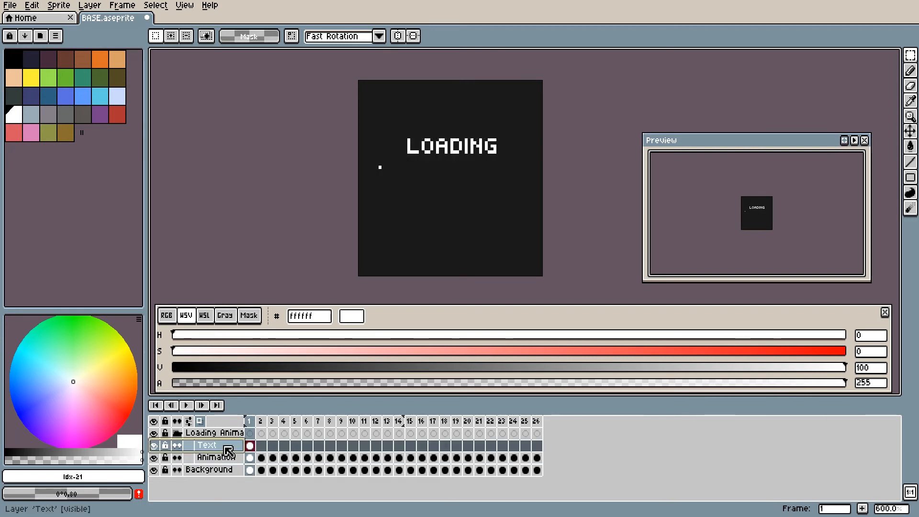
pyautogui.press('v')
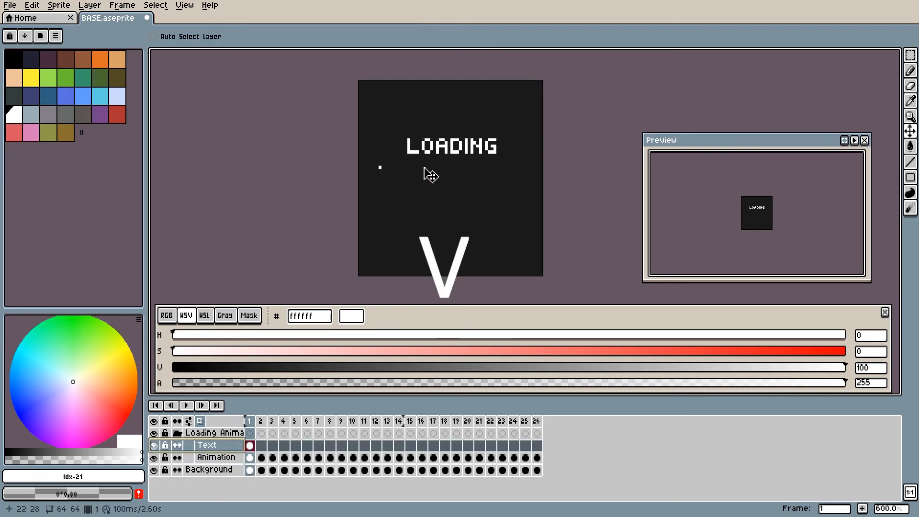
pyautogui.keyDown('shift'); pyautogui.click(456, 155); pyautogui.keyUp('shift')
pyautogui.moveTo(456, 155); pyautogui.dragTo(456, 164)
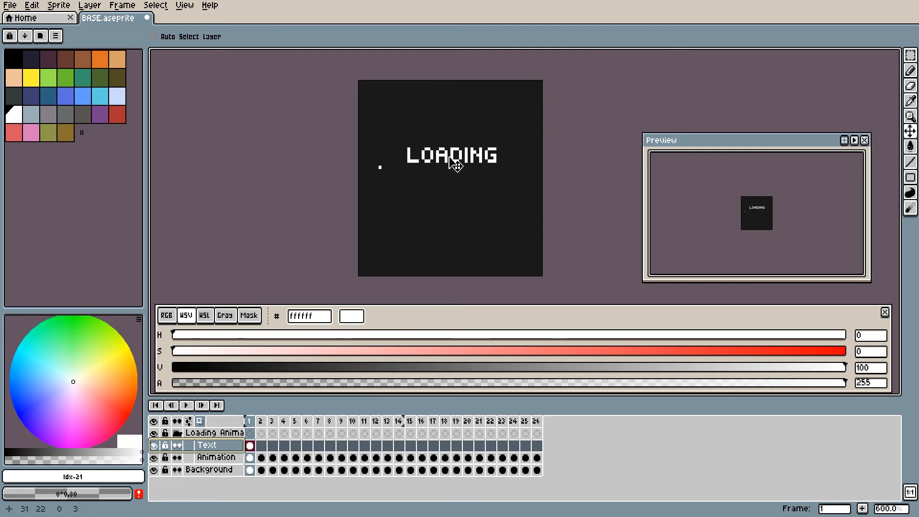
pyautogui.moveTo(450, 158)
pyautogui.mouseDown()
pyautogui.moveTo(417, 151)
pyautogui.moveTo(494, 151)
pyautogui.moveTo(443, 156)
pyautogui.moveTo(448, 123)
pyautogui.moveTo(453, 215)
pyautogui.moveTo(456, 166)
pyautogui.mouseUp()
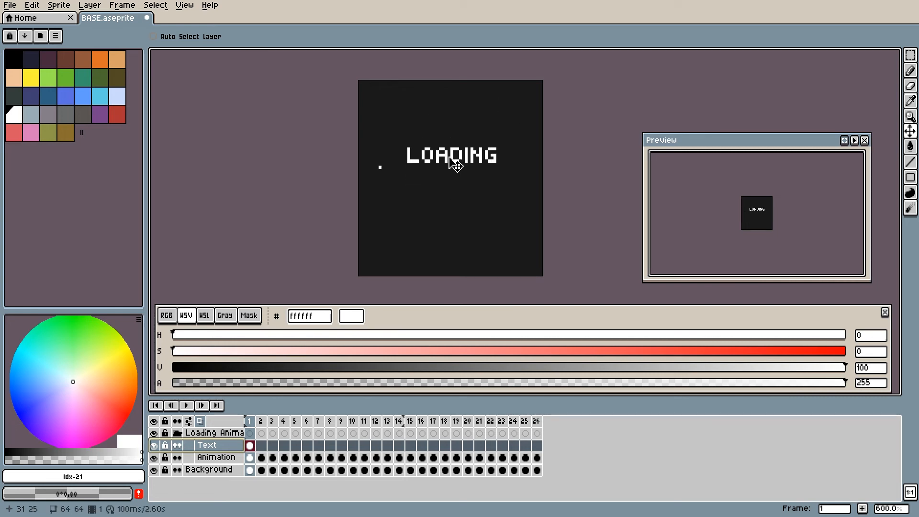
# Step: Turn off onion skinning, and play and stop the animation to check the text with the moving pixel
pyautogui.click(201, 422)
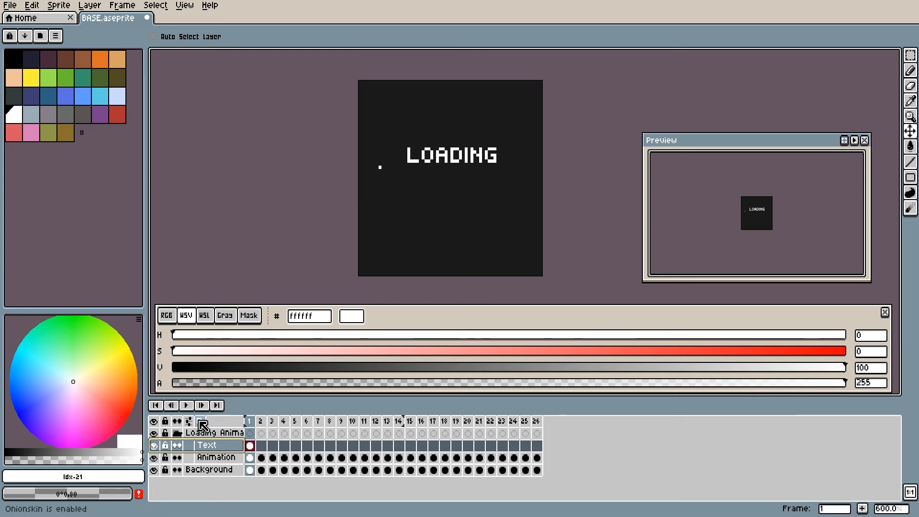
pyautogui.click(202, 424)
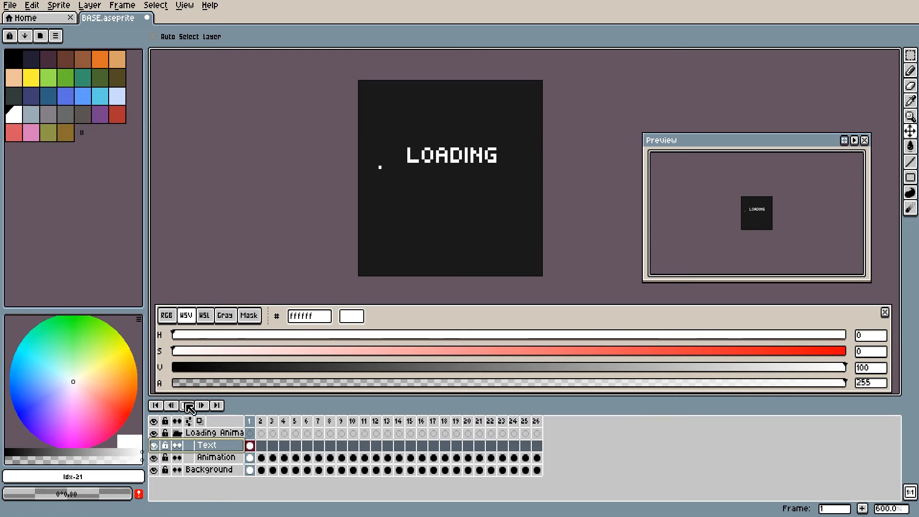
pyautogui.click(187, 406)
pyautogui.click(187, 406)
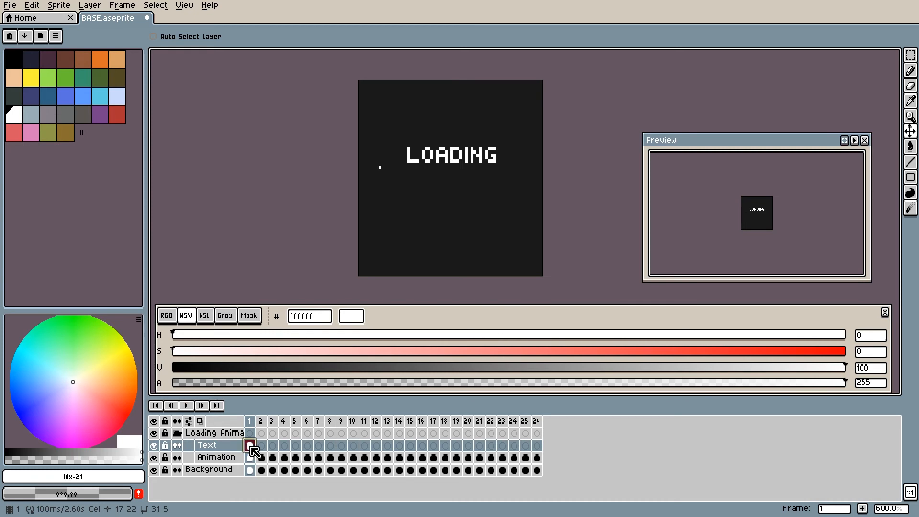
# Step: Link the Text layer's cels across frames 1 to 26
pyautogui.moveTo(251, 447); pyautogui.dragTo(539, 450)
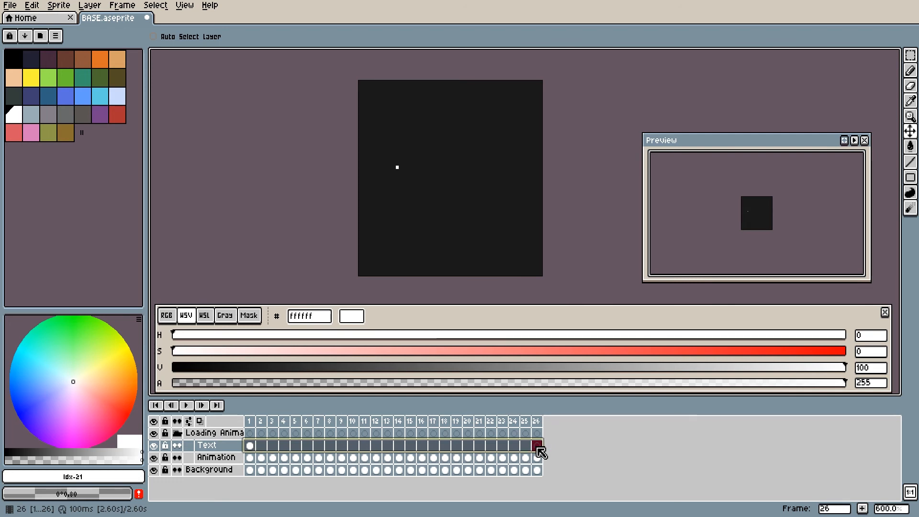
pyautogui.rightClick(540, 452)
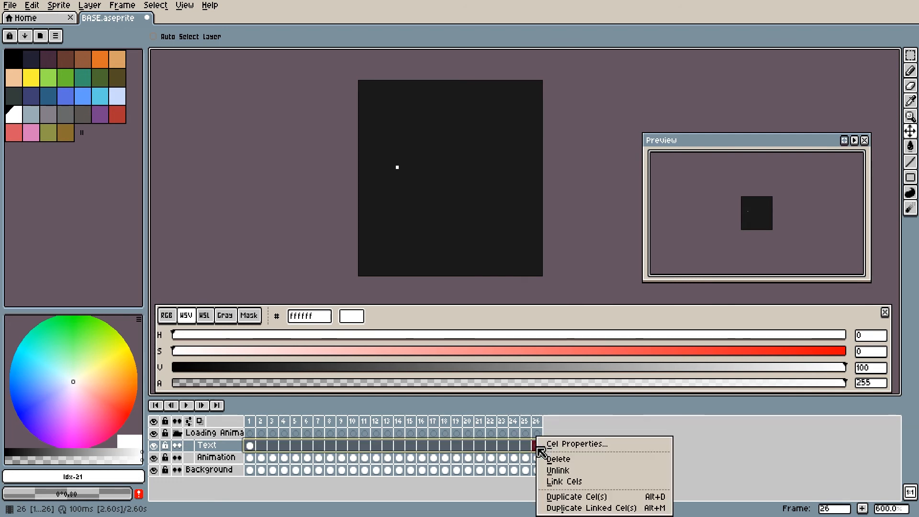
pyautogui.click(604, 483)
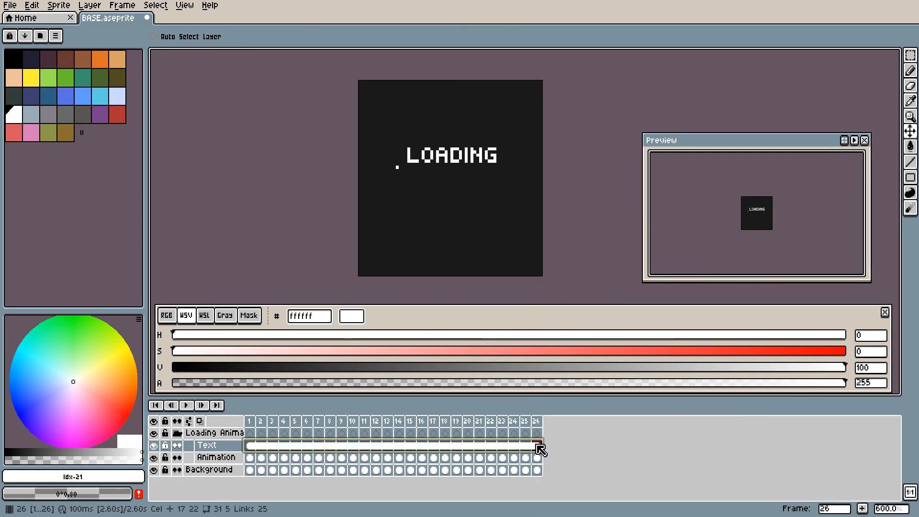
# Step: Link the Background layer's cels across frames 1 to 26
pyautogui.click(249, 470)
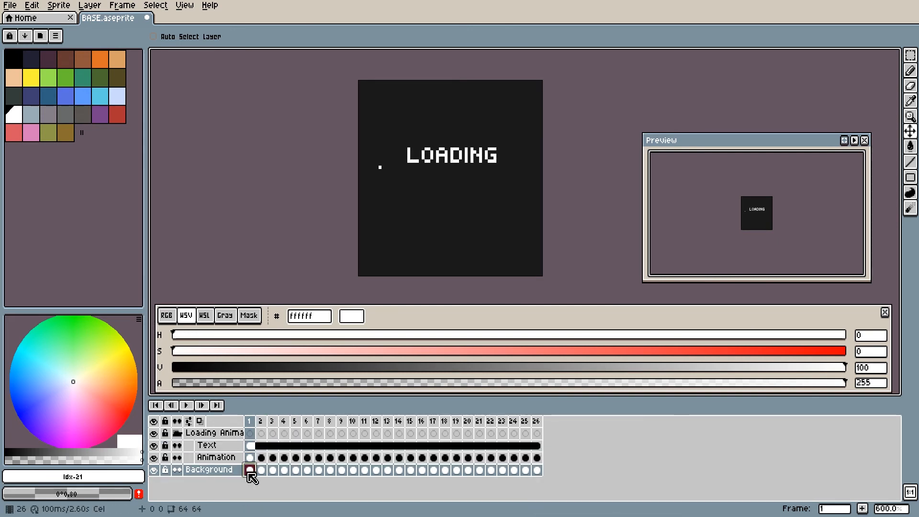
pyautogui.moveTo(250, 470); pyautogui.dragTo(539, 473)
pyautogui.rightClick(540, 473)
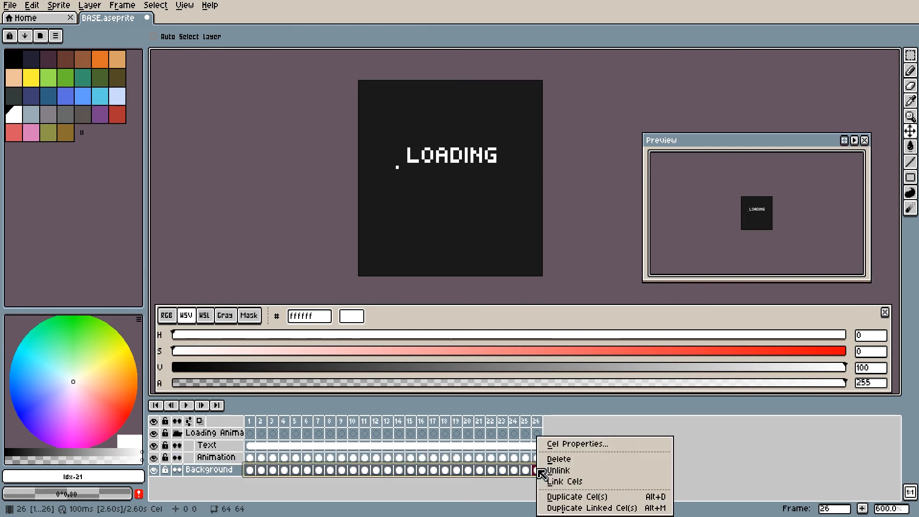
pyautogui.click(574, 482)
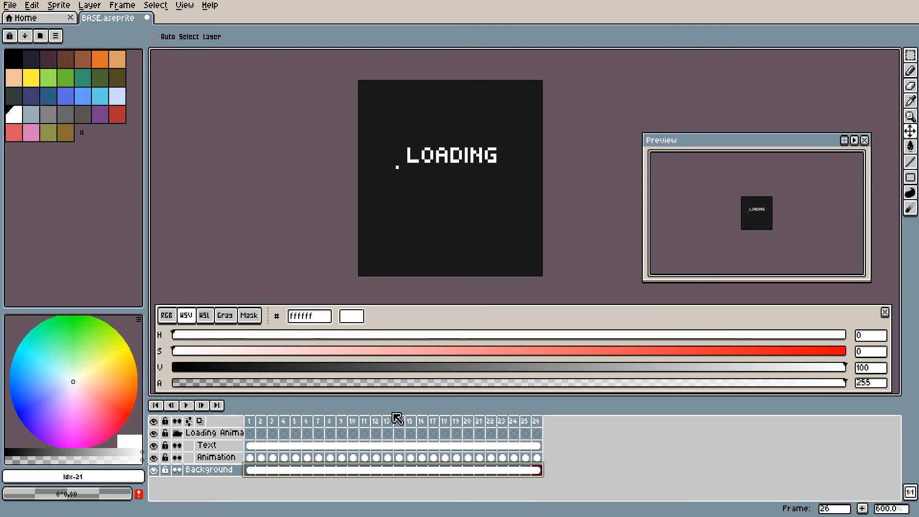
# Step: Make the Text and Background layers continuous so that new frames prefer linked cels
pyautogui.click(177, 446)
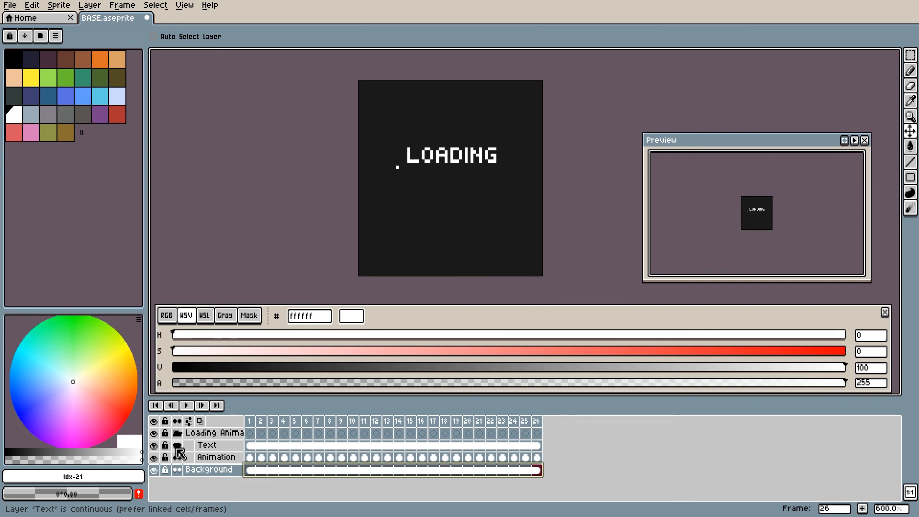
pyautogui.click(178, 470)
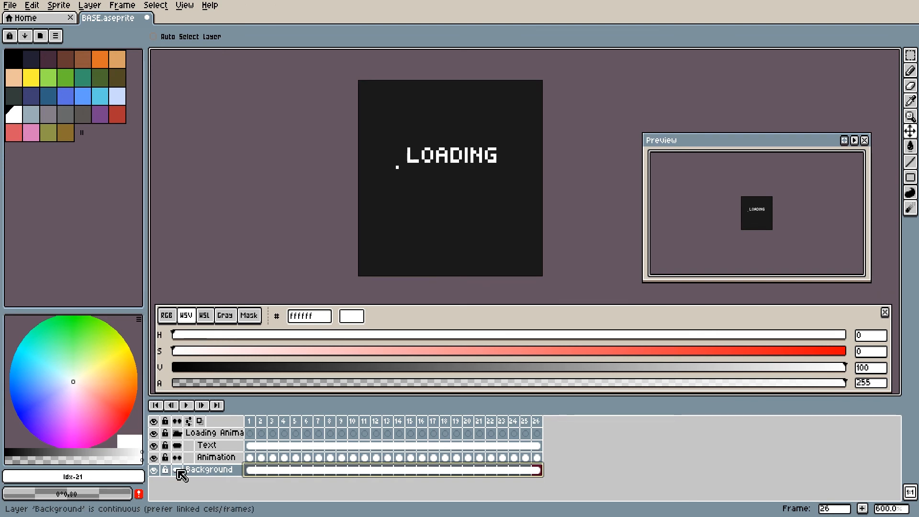
# Step: Add new frames after frame 26 up to frame 41 to test the continuous layers
pyautogui.click(540, 458)
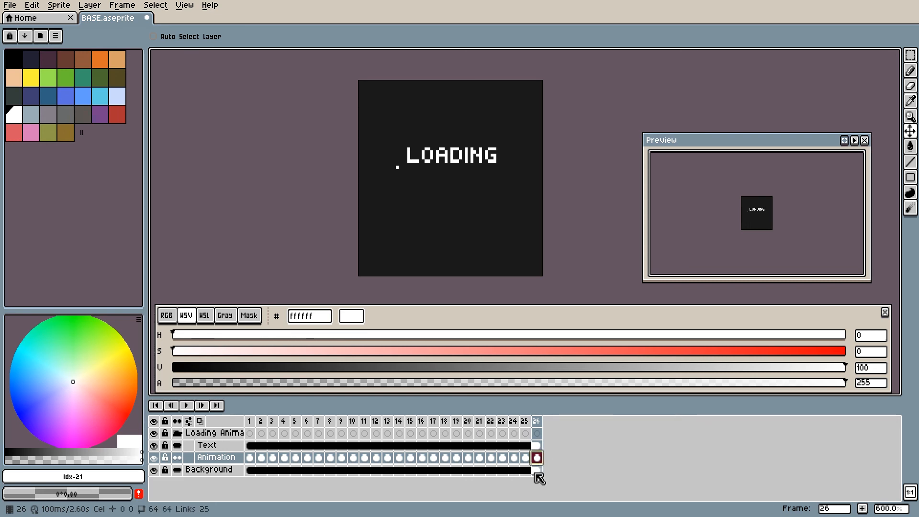
pyautogui.hotkey('alt', 'n')
pyautogui.hotkey('alt', 'n')
pyautogui.hotkey('alt', 'n')
pyautogui.hotkey('alt', 'n')
pyautogui.hotkey('alt', 'n')
pyautogui.hotkey('alt', 'n')
pyautogui.hotkey('alt', 'n')
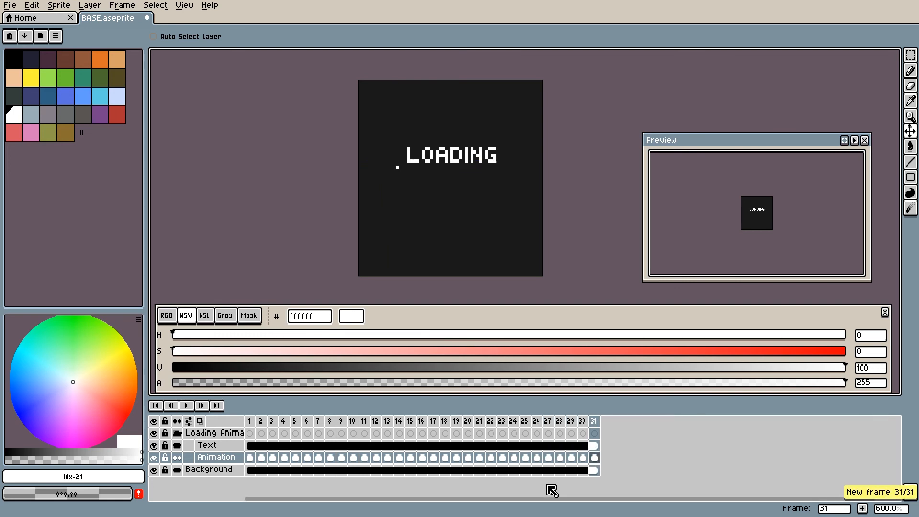
pyautogui.hotkey('alt', 'n')
pyautogui.hotkey('alt', 'n')
pyautogui.hotkey('alt', 'n')
pyautogui.hotkey('alt', 'n')
pyautogui.hotkey('alt', 'n')
pyautogui.hotkey('alt', 'n')
pyautogui.hotkey('alt', 'n')
pyautogui.hotkey('alt', 'n')
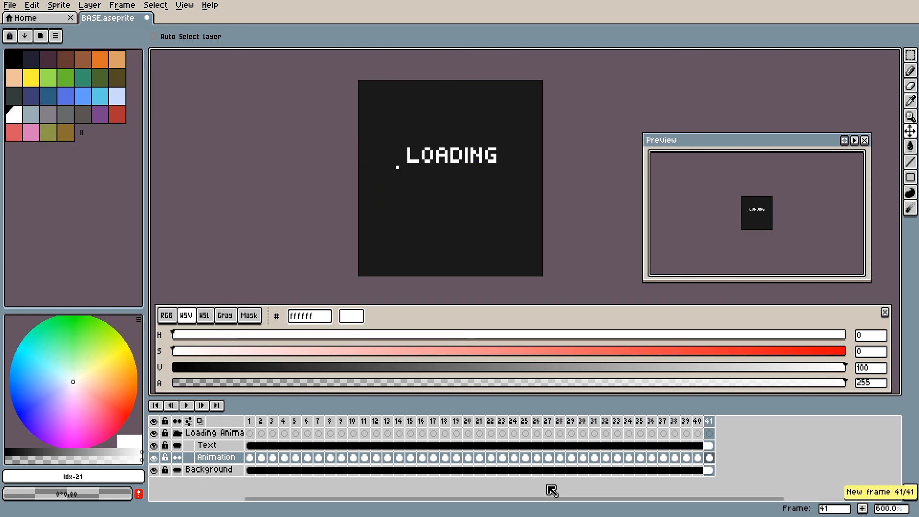
# Step: Undo the added test frames so the timeline ends at frame 26
pyautogui.hotkey('ctrl', 'z')
pyautogui.hotkey('ctrl', 'z')
pyautogui.hotkey('ctrl', 'z')
pyautogui.hotkey('ctrl', 'z')
pyautogui.hotkey('ctrl', 'z')
pyautogui.hotkey('ctrl', 'z')
pyautogui.hotkey('ctrl', 'z')
pyautogui.hotkey('ctrl', 'z')
pyautogui.hotkey('ctrl', 'z')
pyautogui.hotkey('ctrl', 'z')
pyautogui.hotkey('ctrl', 'z')
pyautogui.hotkey('ctrl', 'z')
pyautogui.hotkey('ctrl', 'z')
pyautogui.hotkey('ctrl', 'z')
pyautogui.hotkey('ctrl', 'z')
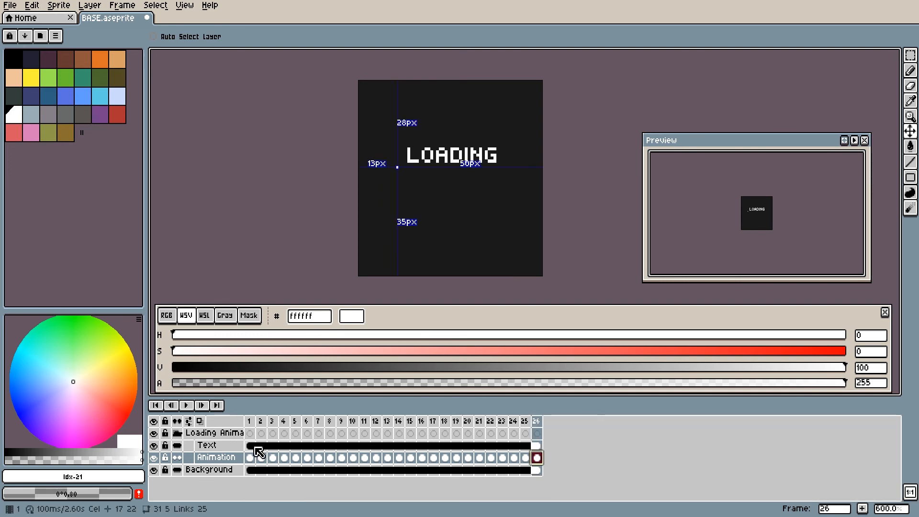
# Step: Insert a second LOADING text in the SadCaps font at size 16 below the existing one, on frame 1 of the Text layer
pyautogui.click(252, 447)
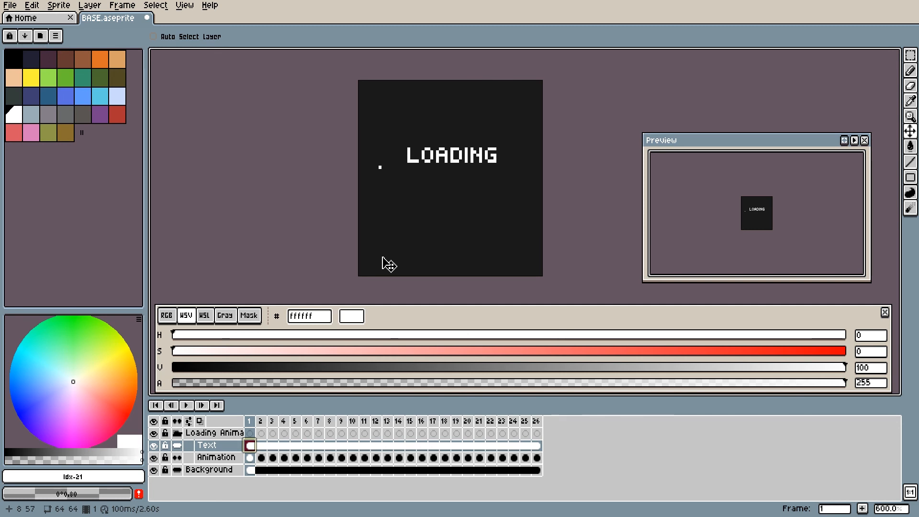
pyautogui.hotkey('ctrl', 't')
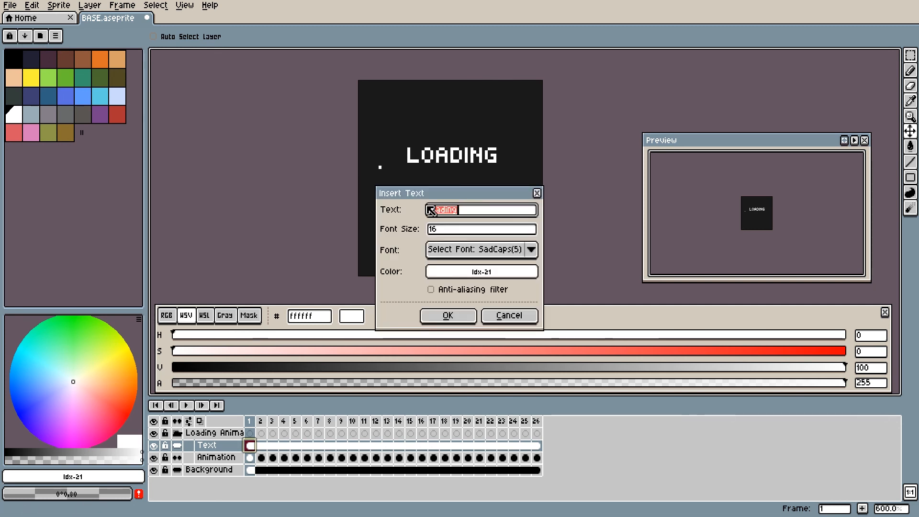
pyautogui.press('Return')
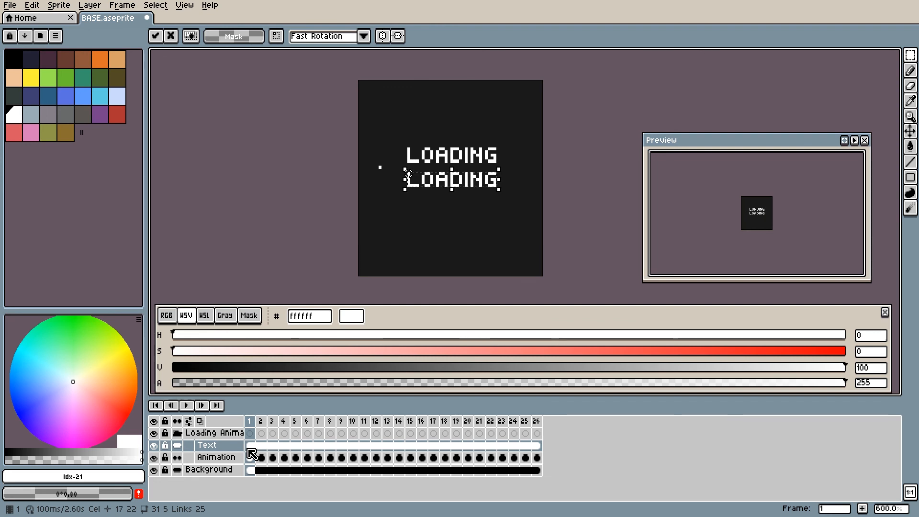
# Step: Check the second LOADING text across the Text layer's linked frames, including 13, 25 and 5, and undo its insertion
pyautogui.click(388, 456)
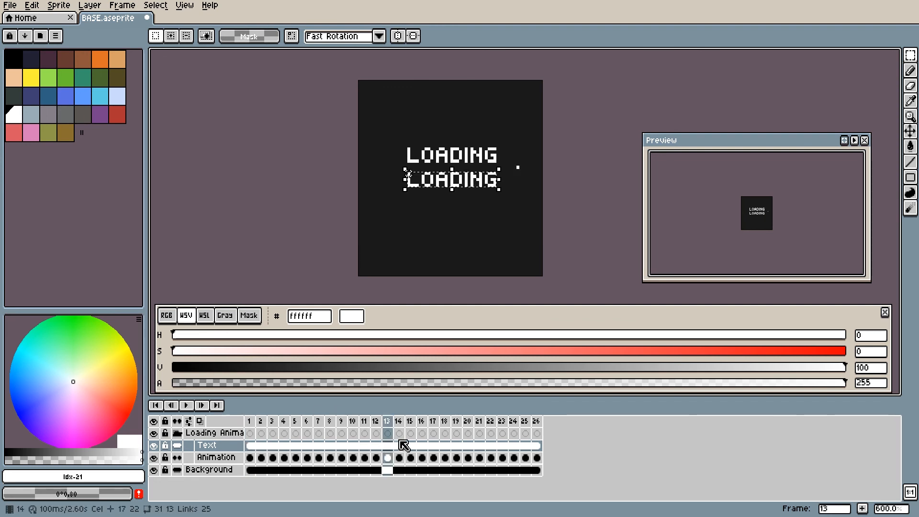
pyautogui.click(483, 448)
pyautogui.click(527, 447)
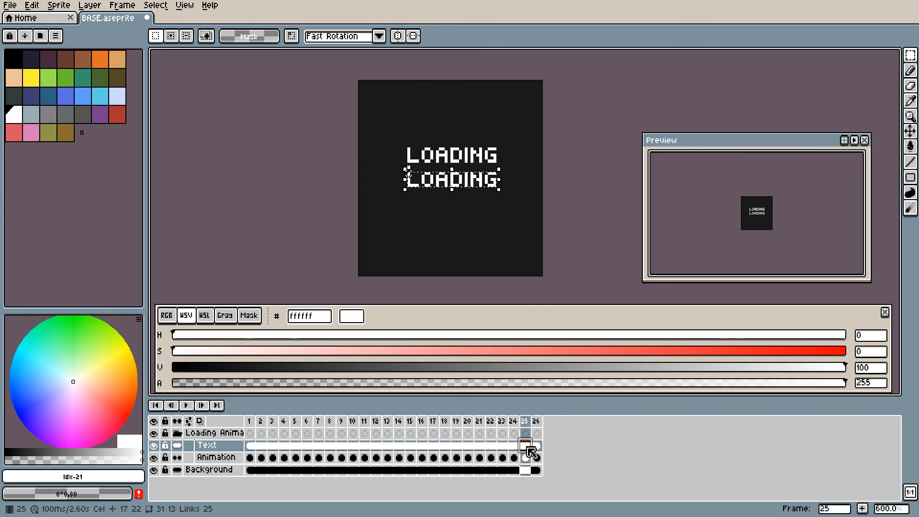
pyautogui.click(398, 448)
pyautogui.click(295, 448)
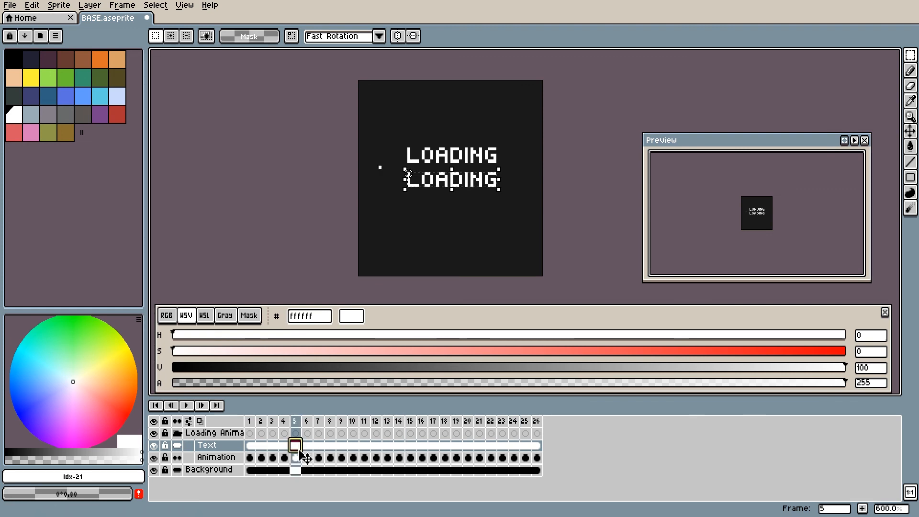
pyautogui.click(250, 446)
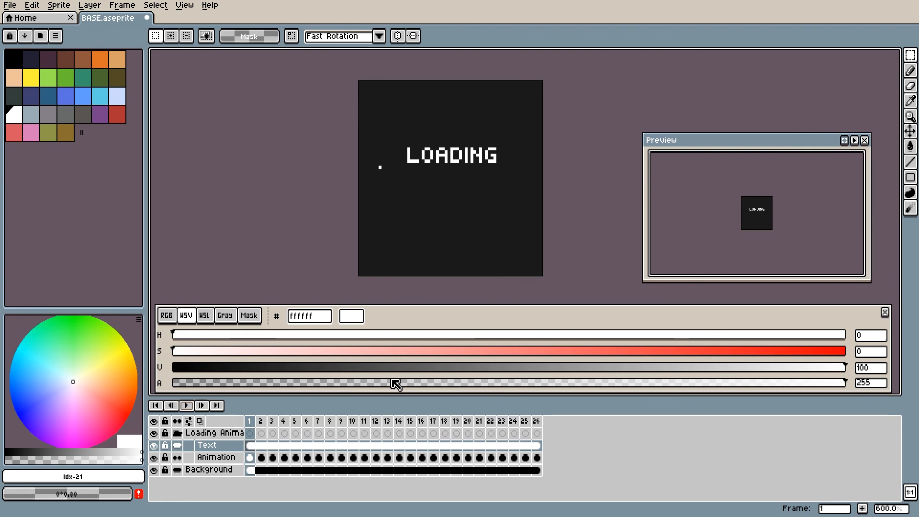
# Step: Move the whole Loading Animation group 6 px down with the Move tool, towards the canvas centre
pyautogui.click(219, 433)
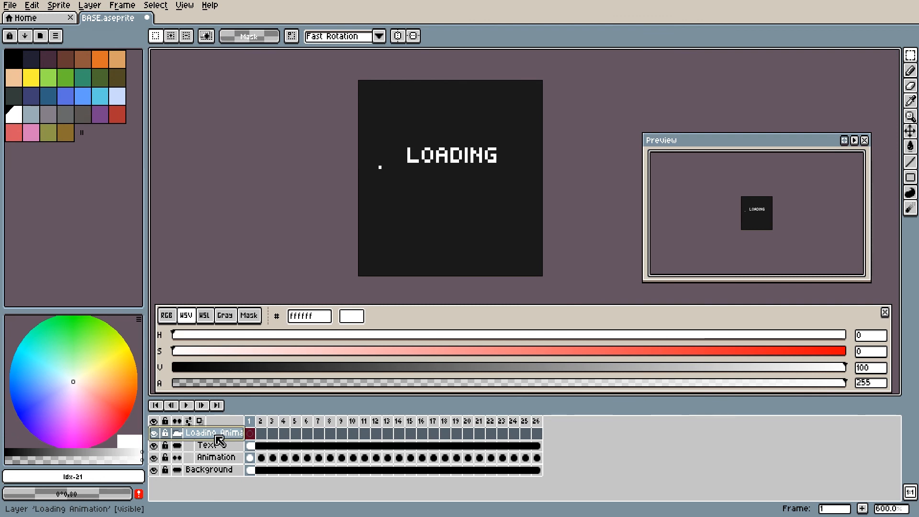
pyautogui.press('v')
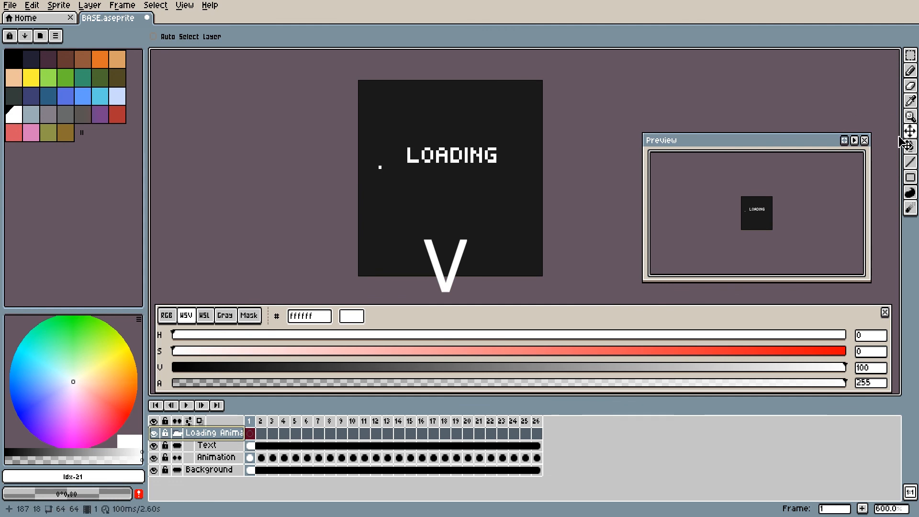
pyautogui.click(461, 163)
pyautogui.moveTo(461, 163); pyautogui.dragTo(460, 182)
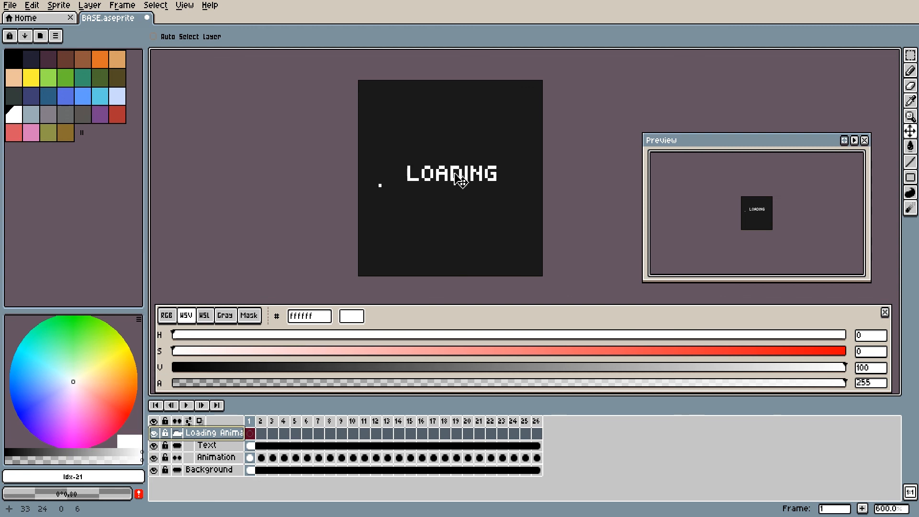
# Step: Play the animation and view it at 800% to check the group's new placement
pyautogui.click(186, 405)
pyautogui.scroll(1, 429, 173)
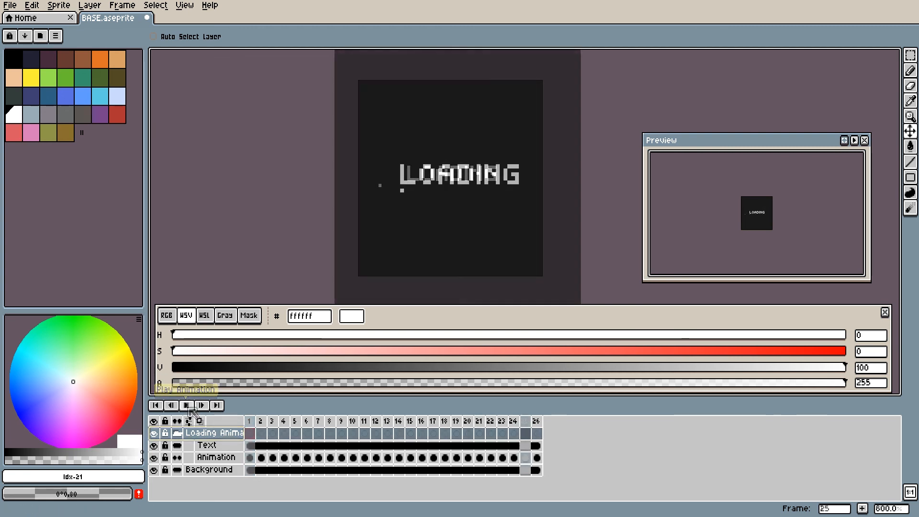